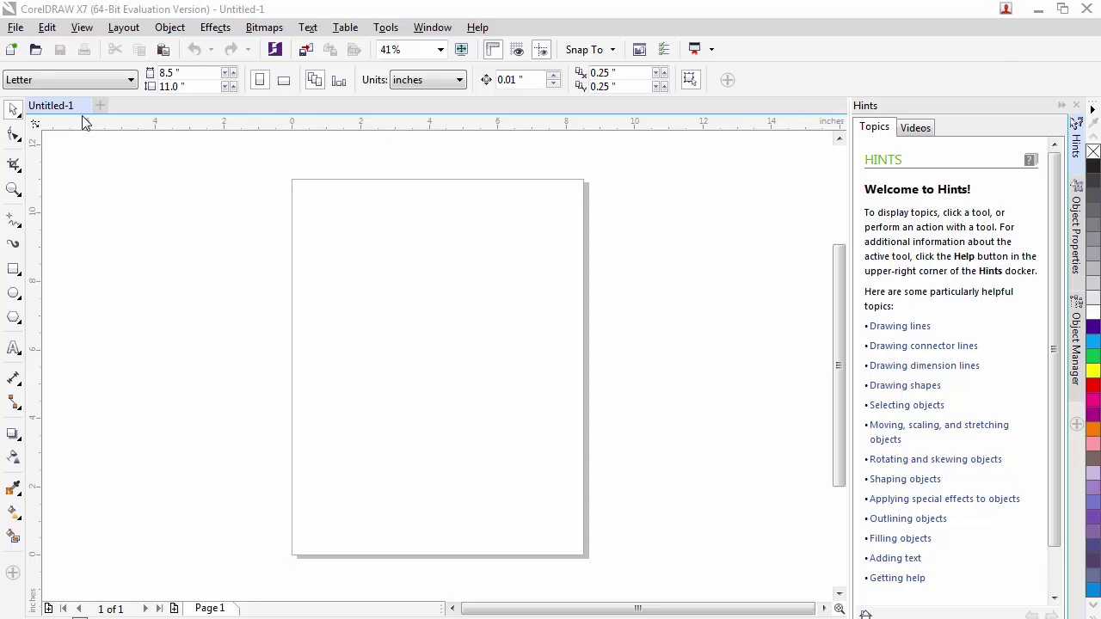
Step: Draw a two-segment straight line across the upper page with the 2-Point Line tool
{"action": "left_click", "coordinate": [22, 123]}
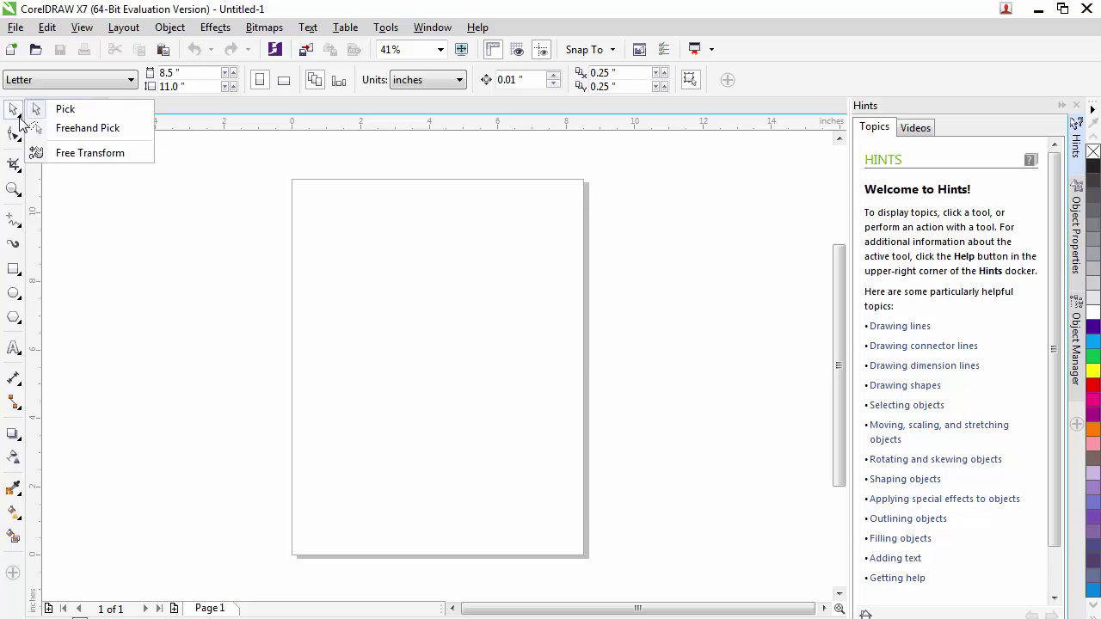
{"action": "left_click", "coordinate": [66, 112]}
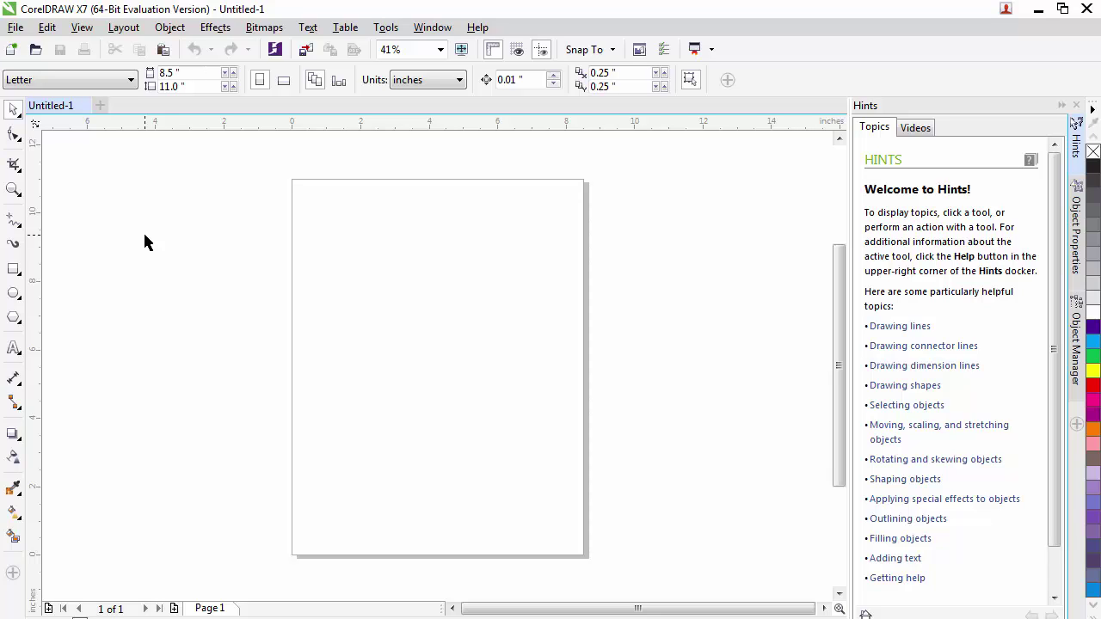
{"action": "key", "text": "F5"}
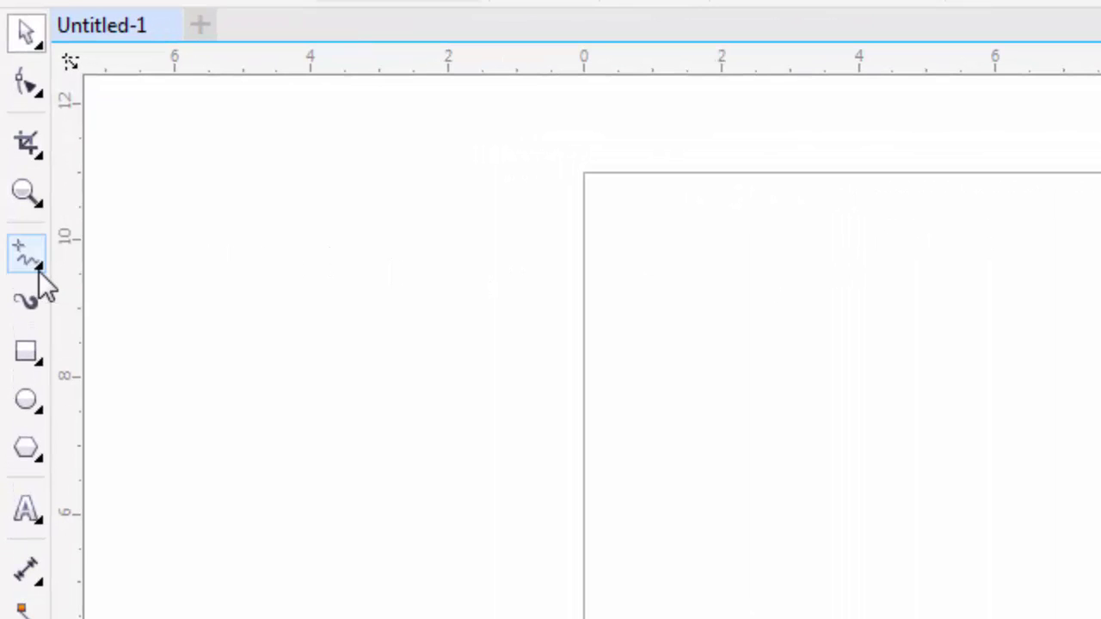
{"action": "left_click", "coordinate": [38, 271]}
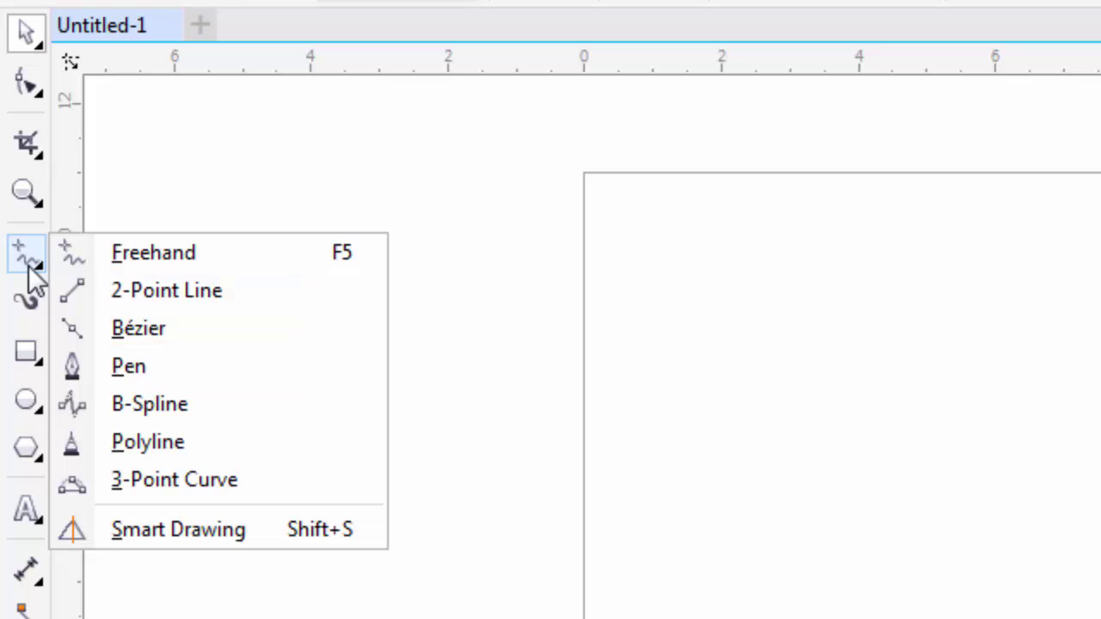
{"action": "left_click", "coordinate": [134, 291]}
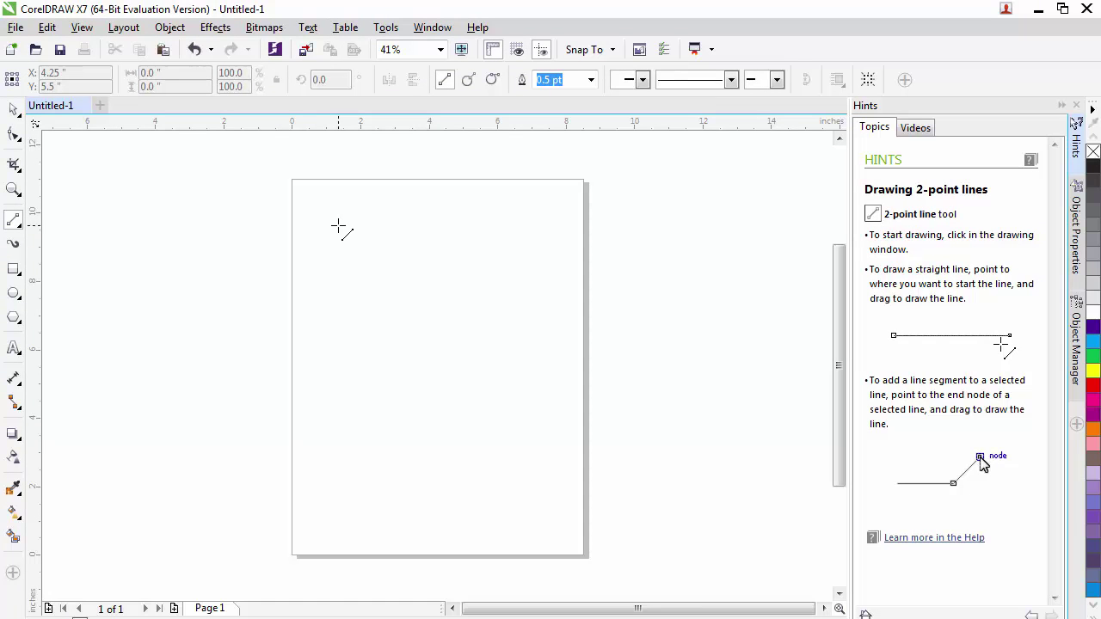
{"action": "left_click_drag", "start_coordinate": [338, 226], "coordinate": [520, 263]}
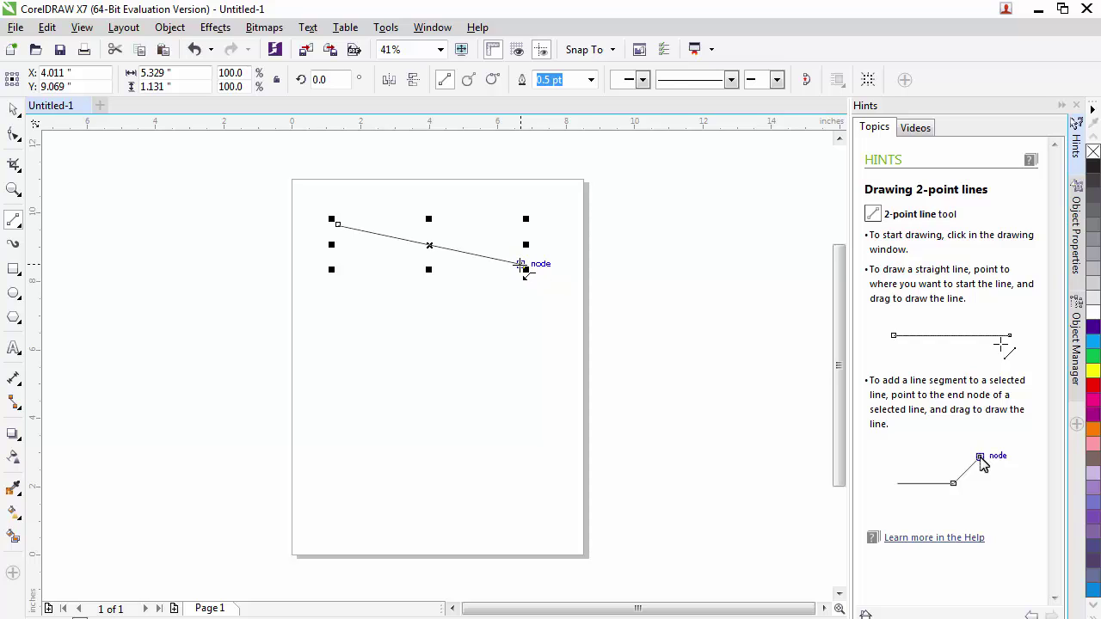
{"action": "left_click_drag", "start_coordinate": [520, 264], "coordinate": [340, 327]}
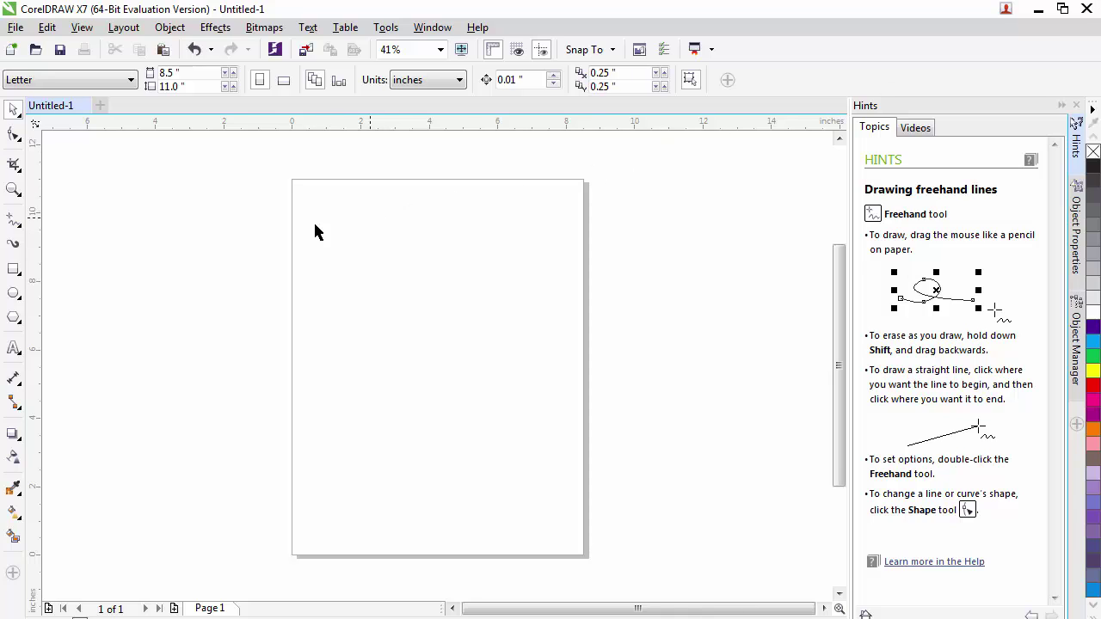
Step: Draw a smooth multi-node Pen curve that loops down and sweeps back up to the right
{"action": "left_click", "coordinate": [19, 224]}
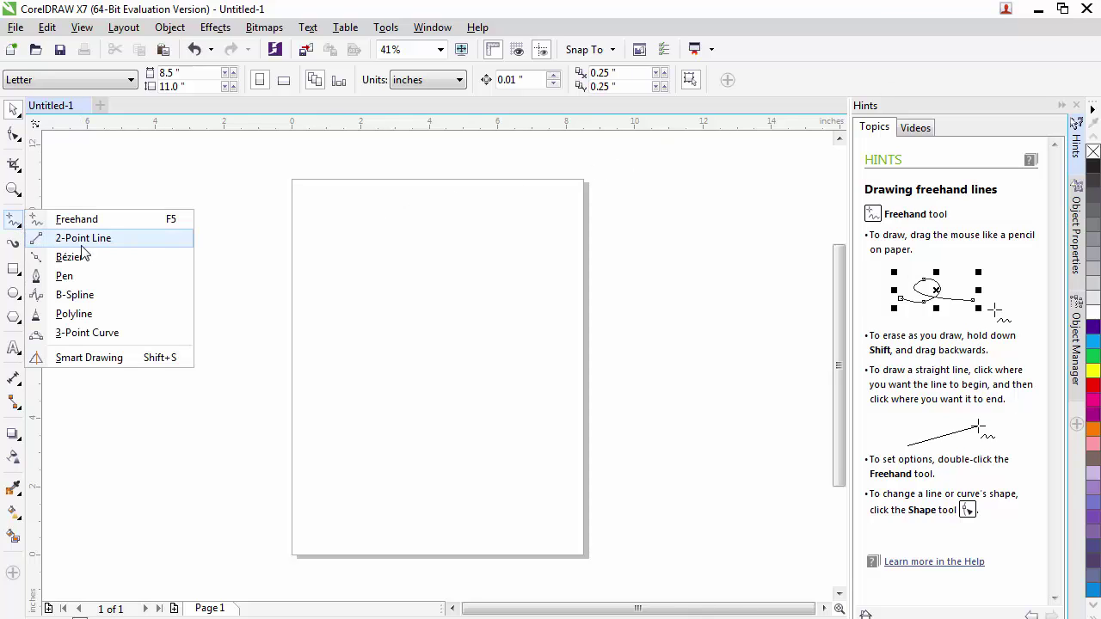
{"action": "left_click", "coordinate": [87, 276]}
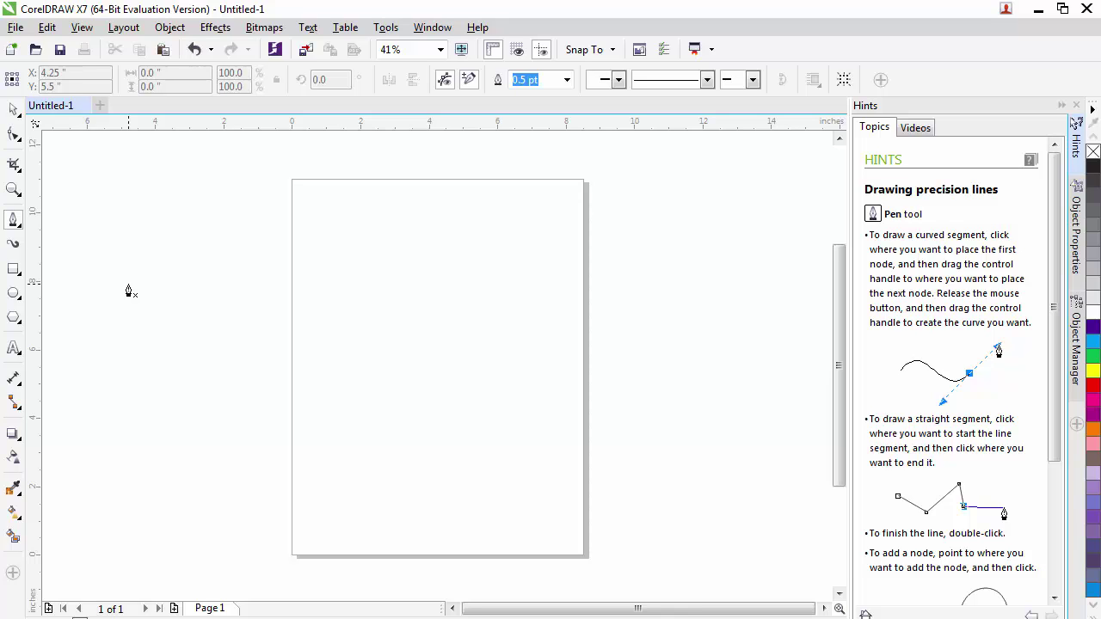
{"action": "left_click_drag", "start_coordinate": [334, 225], "coordinate": [402, 228]}
{"action": "left_click_drag", "start_coordinate": [402, 228], "coordinate": [401, 229]}
{"action": "left_click_drag", "start_coordinate": [402, 229], "coordinate": [400, 229]}
{"action": "left_click", "coordinate": [421, 293]}
{"action": "left_click_drag", "start_coordinate": [421, 294], "coordinate": [375, 378]}
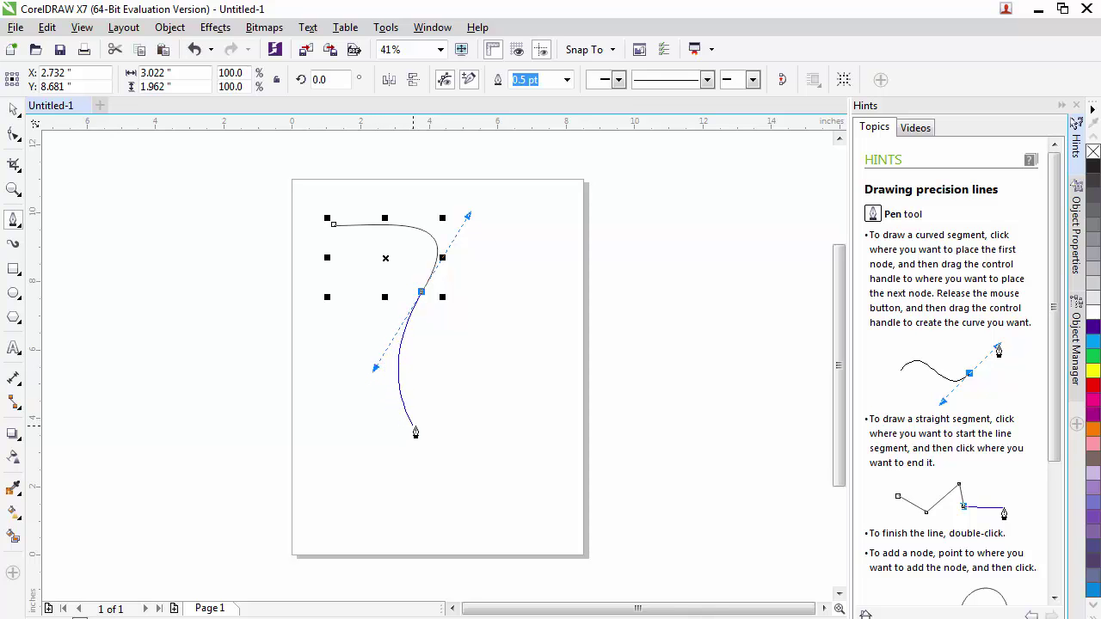
{"action": "left_click_drag", "start_coordinate": [474, 435], "coordinate": [575, 438]}
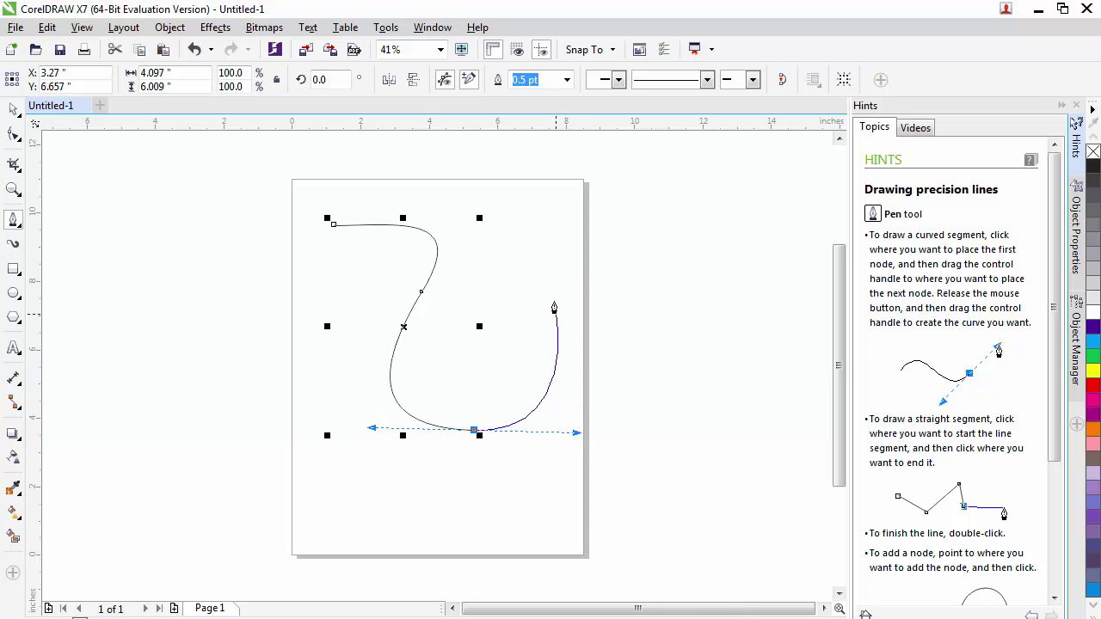
{"action": "left_click_drag", "start_coordinate": [551, 292], "coordinate": [478, 192]}
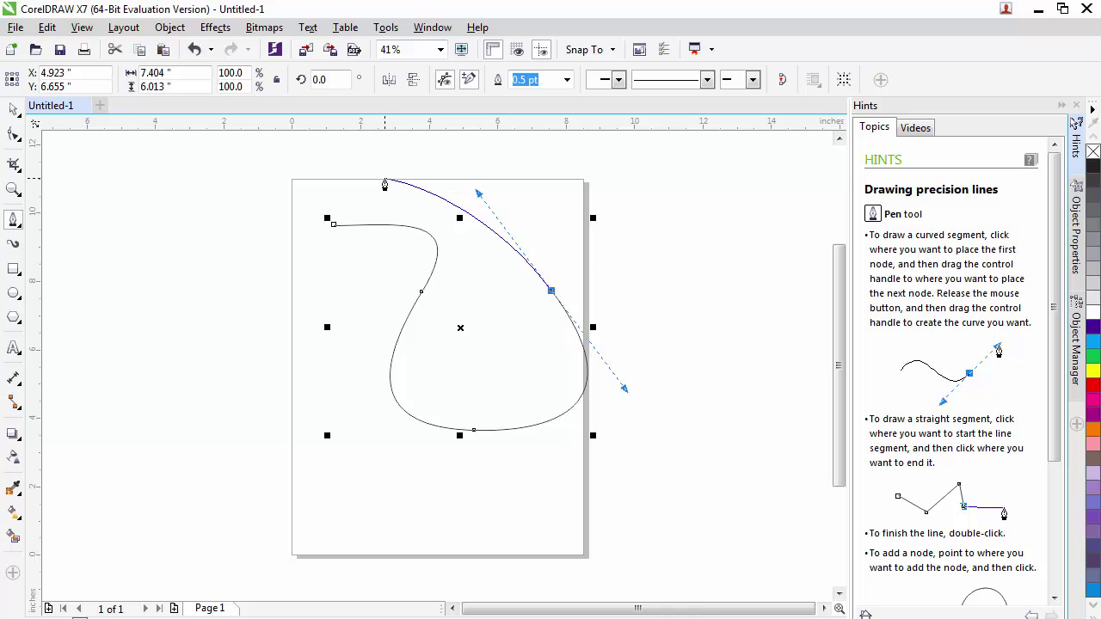
Step: Finish the curve and set its width to 8.0 inches
{"action": "key", "text": "Escape"}
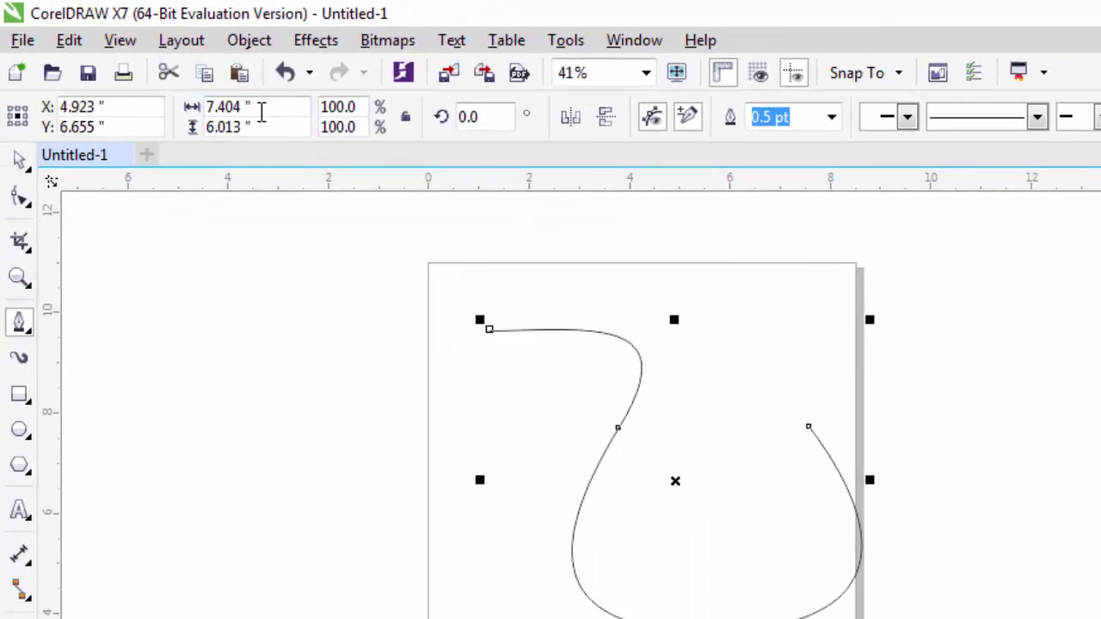
{"action": "left_click_drag", "start_coordinate": [262, 113], "coordinate": [188, 117]}
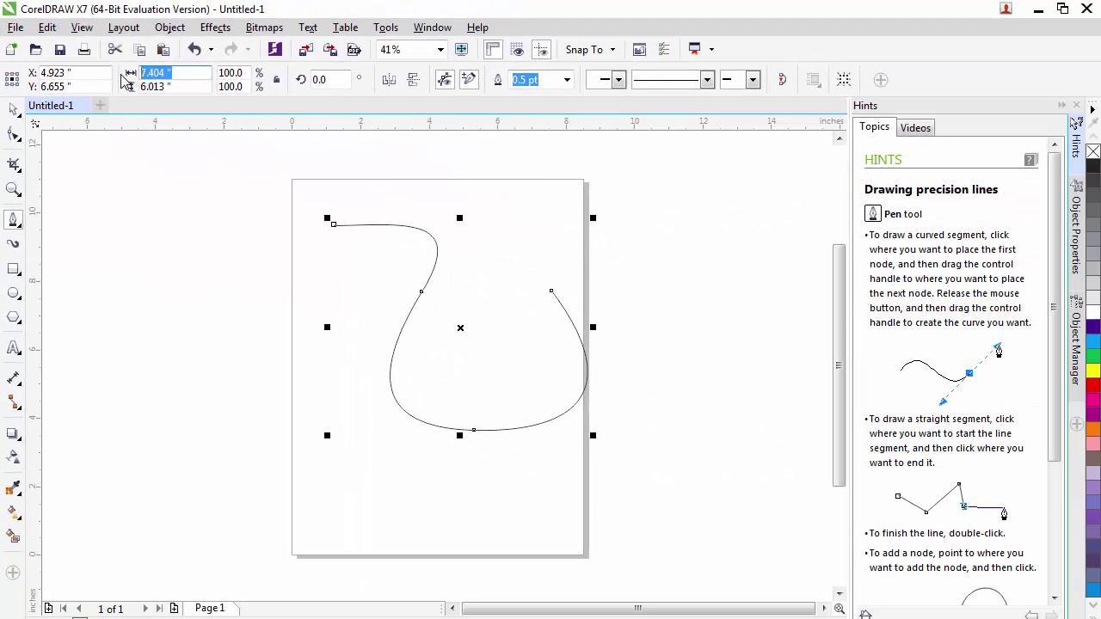
{"action": "type", "text": "8"}
{"action": "key", "text": "Return"}
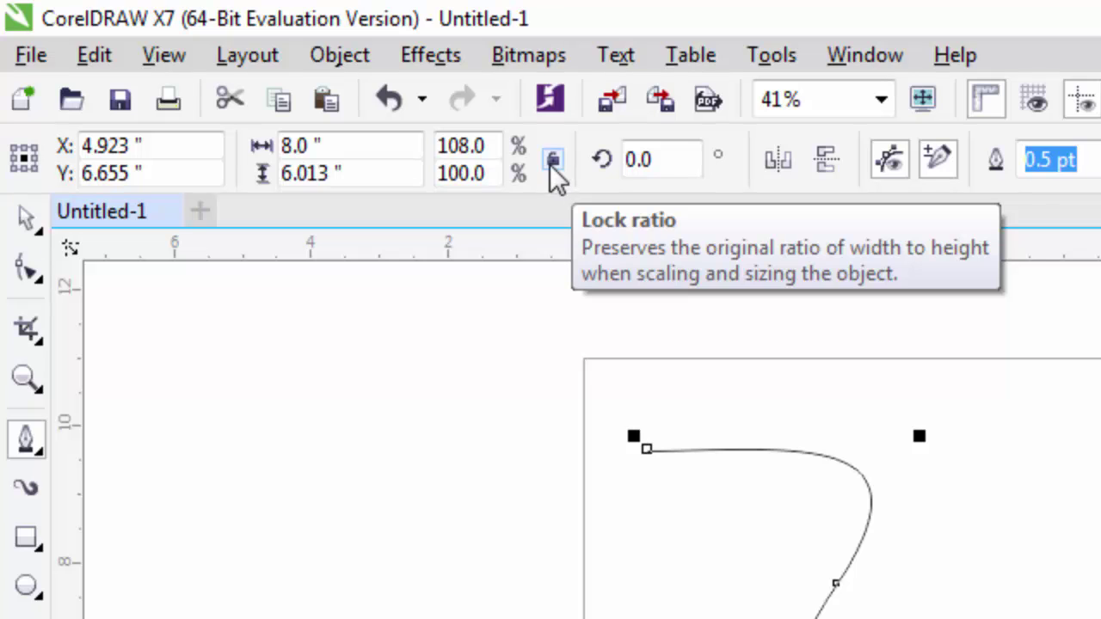
Step: Lock the aspect ratio, scale the curve to 200%, then undo the enlargement
{"action": "left_click", "coordinate": [553, 163]}
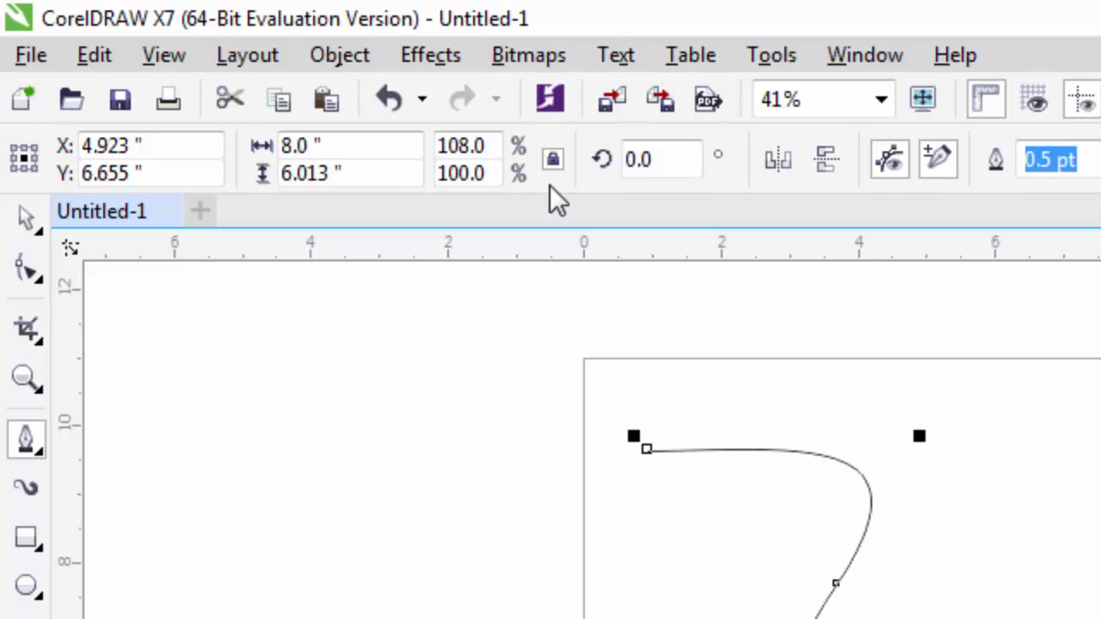
{"action": "double_click", "coordinate": [489, 144]}
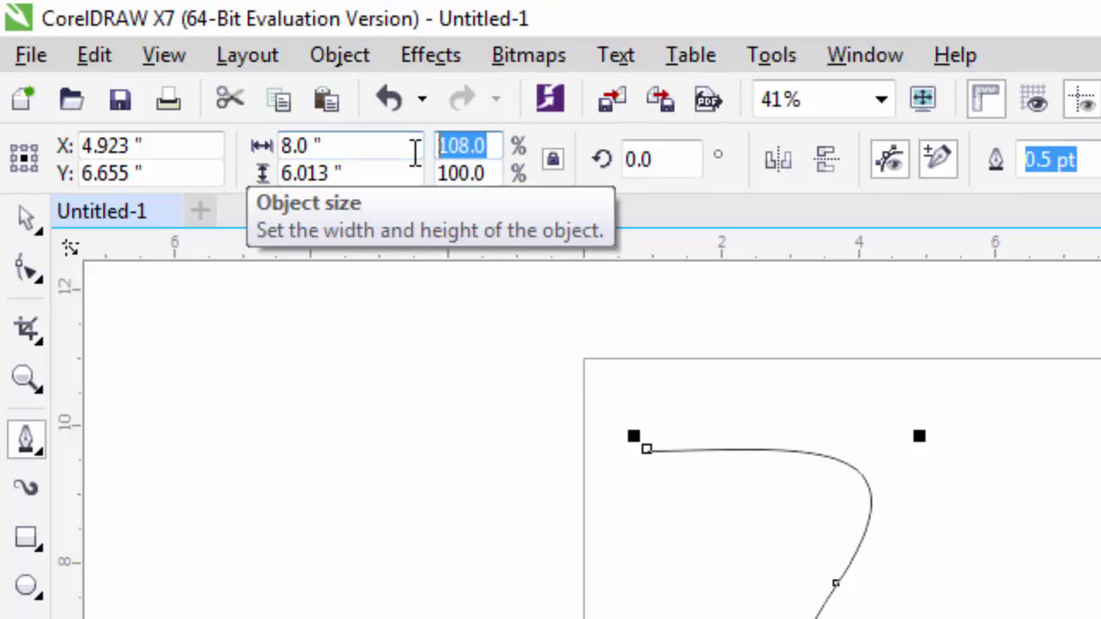
{"action": "type", "text": "200"}
{"action": "key", "text": "Return"}
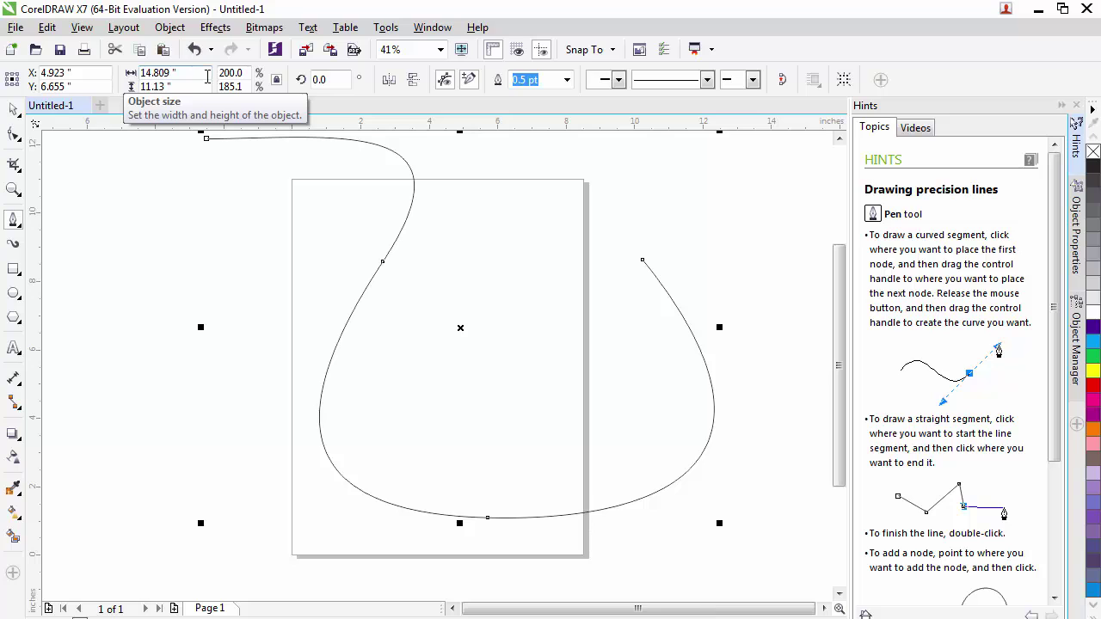
{"action": "key", "text": "ctrl+z"}
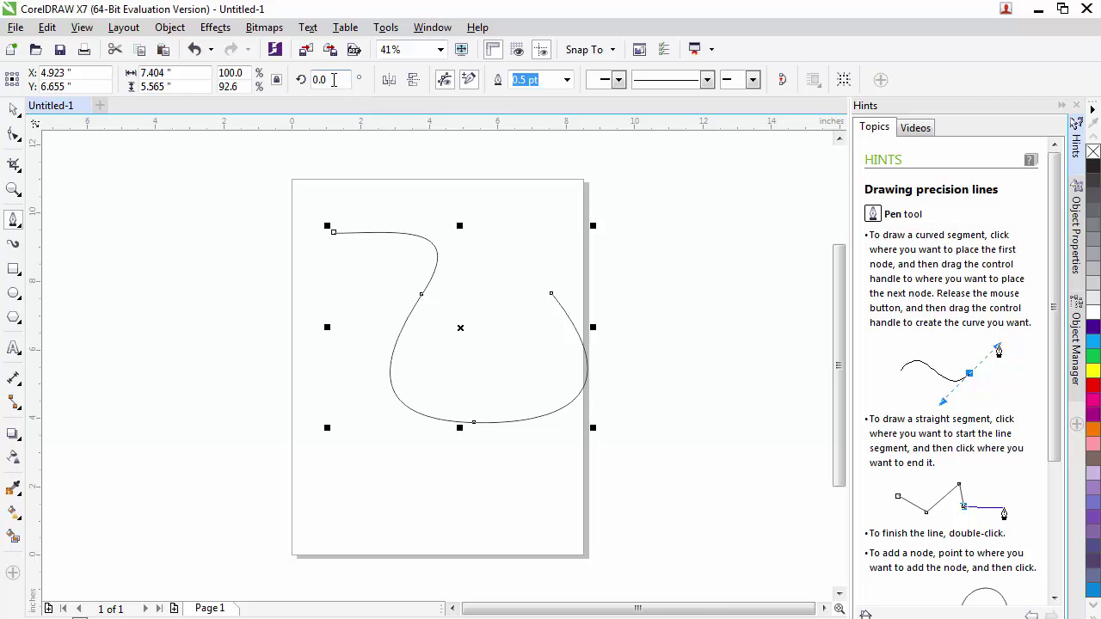
Step: Rotate the curve by 90 degrees
{"action": "left_click_drag", "start_coordinate": [333, 80], "coordinate": [303, 80]}
{"action": "type", "text": "90"}
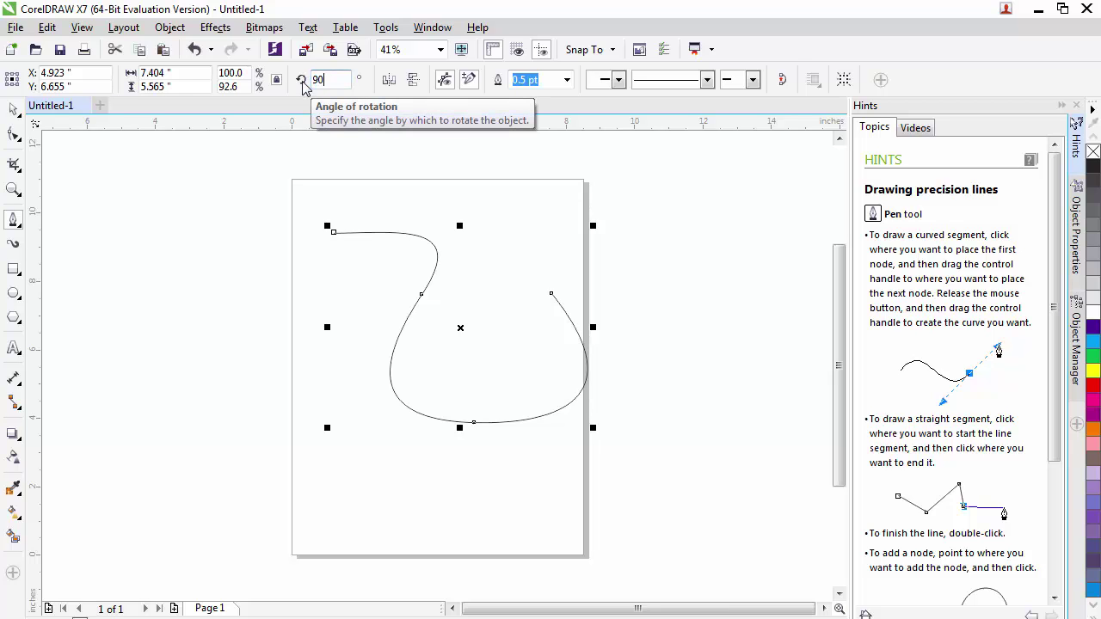
{"action": "key", "text": "Return"}
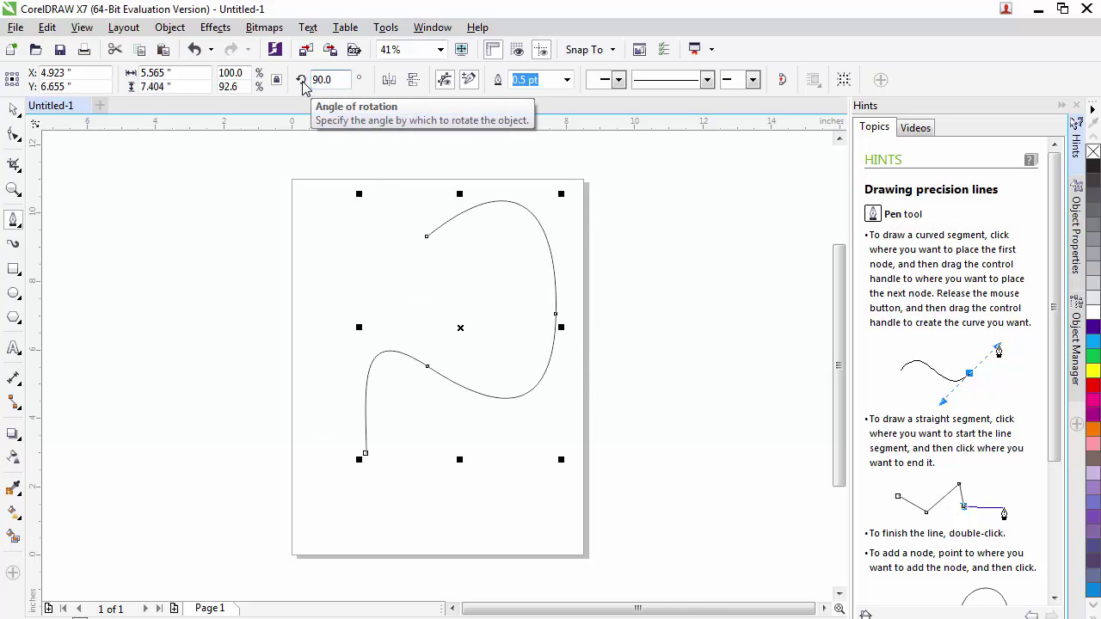
Step: Mirror the curve horizontally and vertically, flipping each back to its original orientation
{"action": "left_click", "coordinate": [393, 83]}
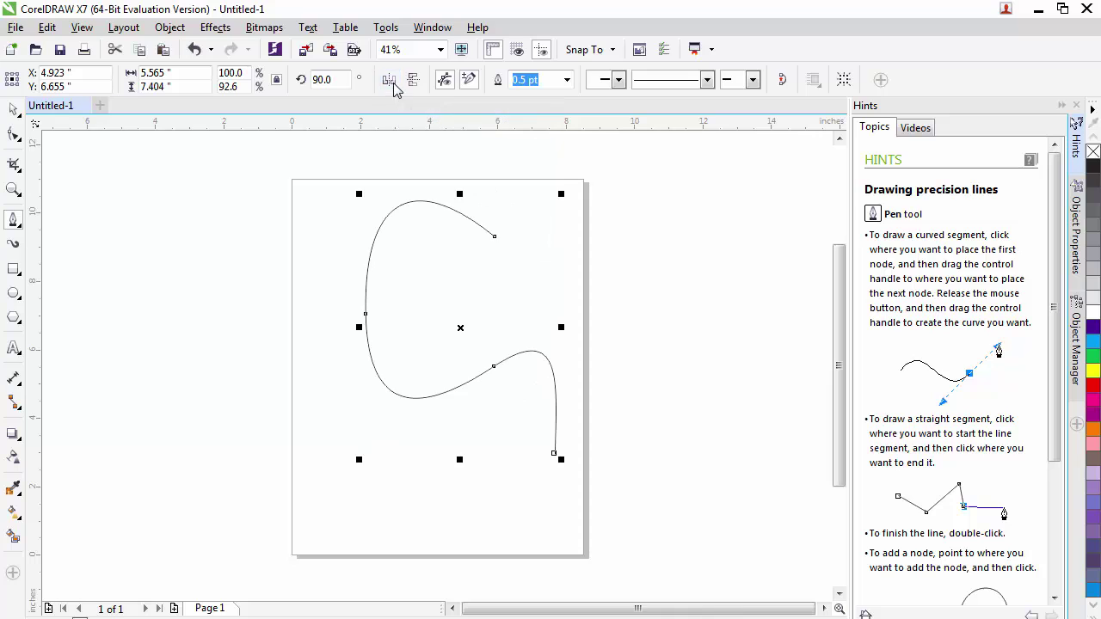
{"action": "left_click", "coordinate": [393, 83]}
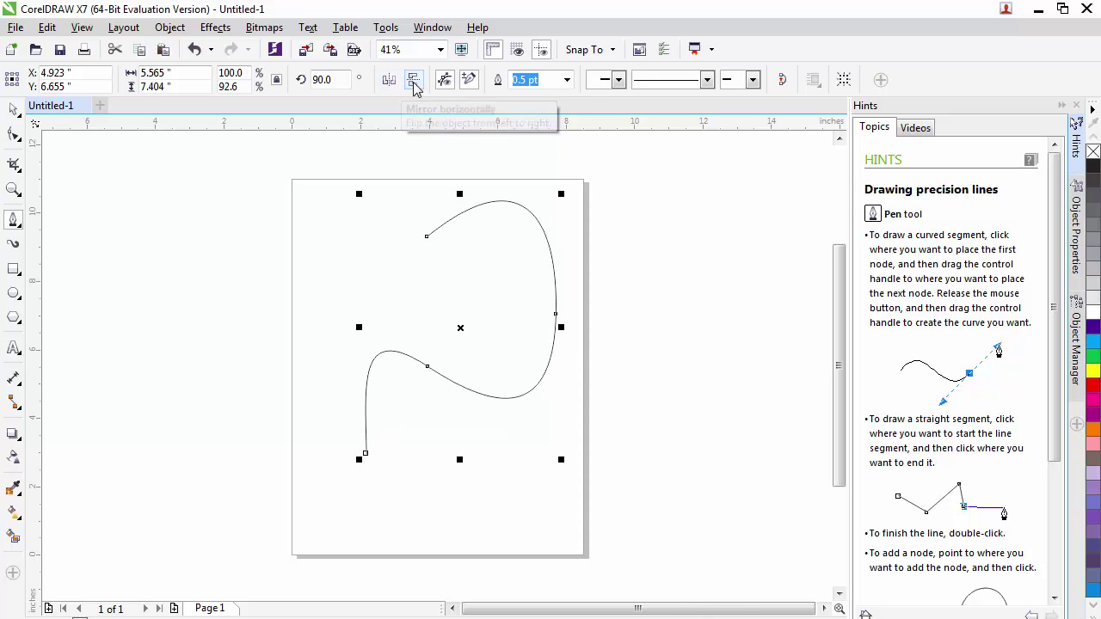
{"action": "left_click", "coordinate": [412, 82]}
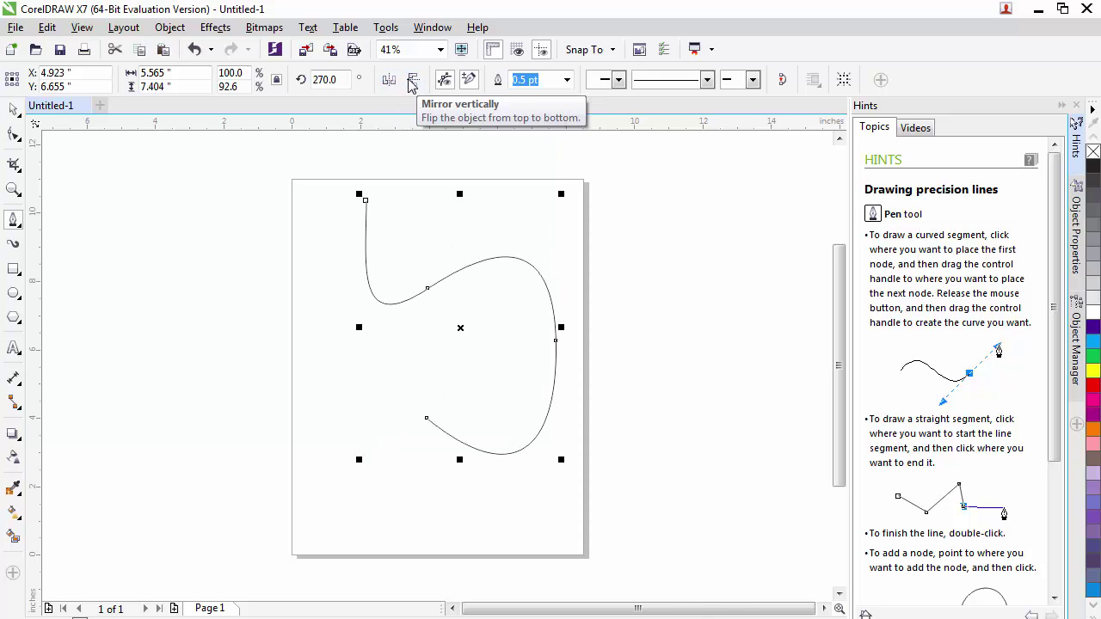
{"action": "left_click", "coordinate": [413, 83]}
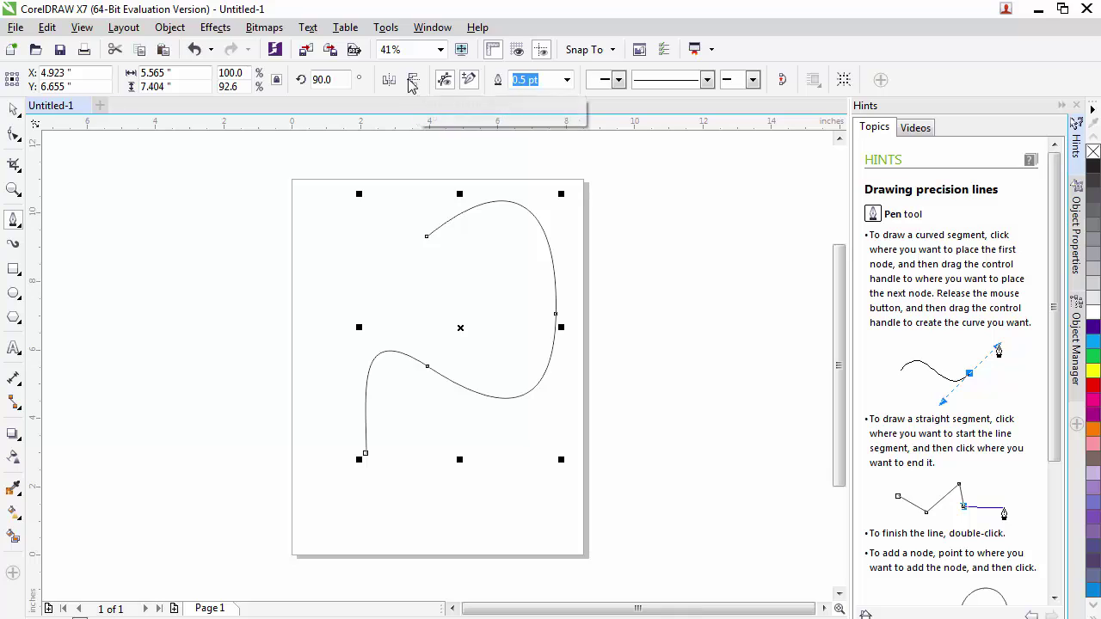
Step: Set the curve's outline width to 12.0 pt, then change it to 5 pt
{"action": "left_click", "coordinate": [567, 80]}
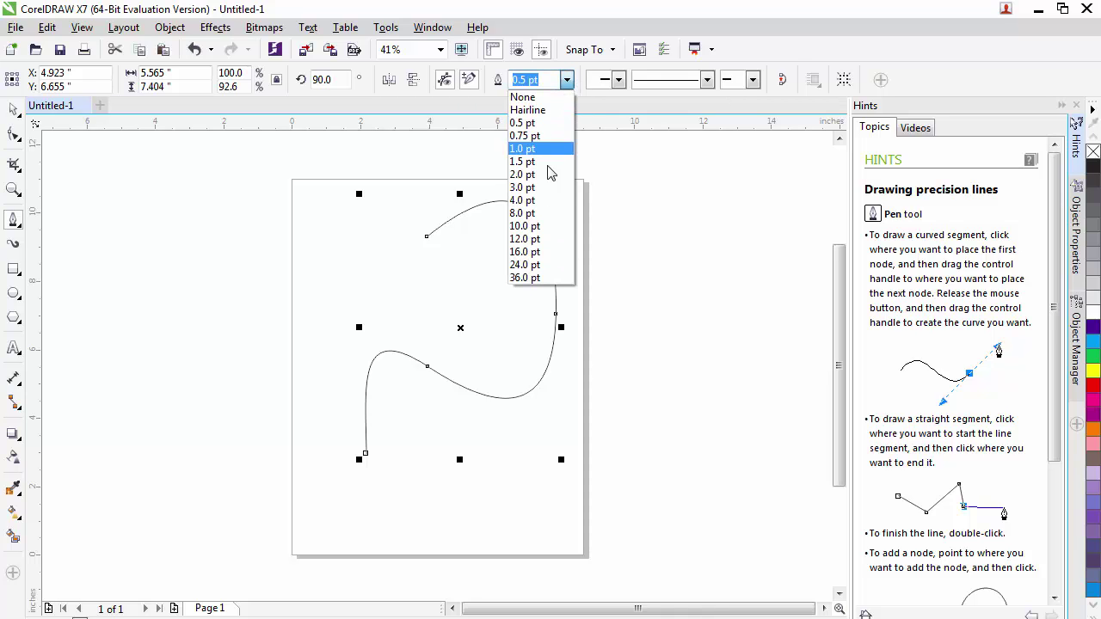
{"action": "left_click", "coordinate": [531, 240]}
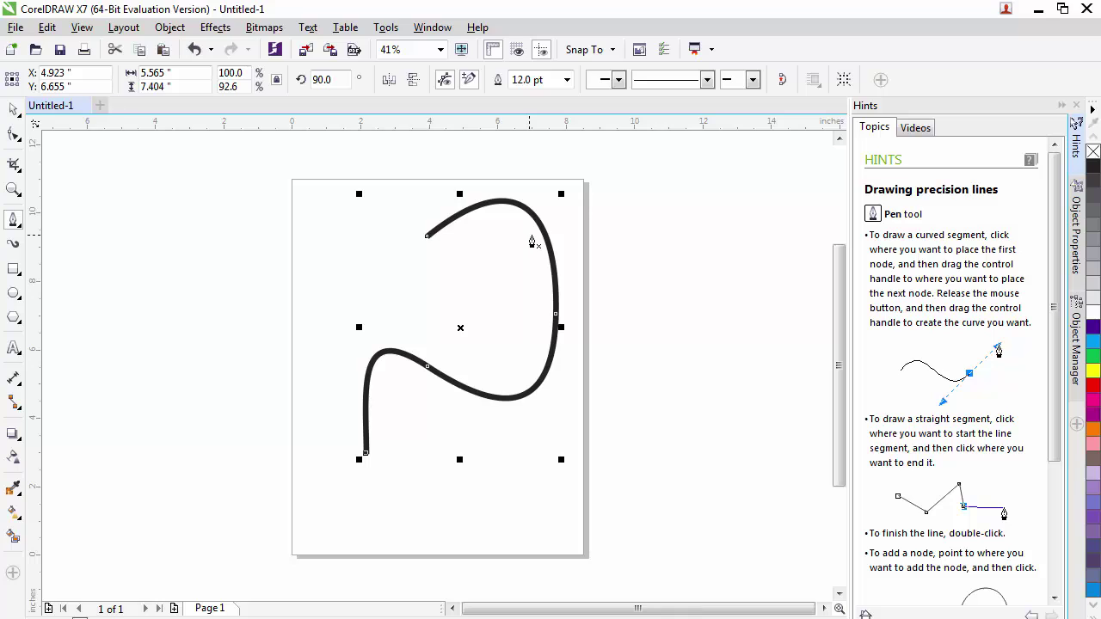
{"action": "left_click_drag", "start_coordinate": [543, 79], "coordinate": [501, 77]}
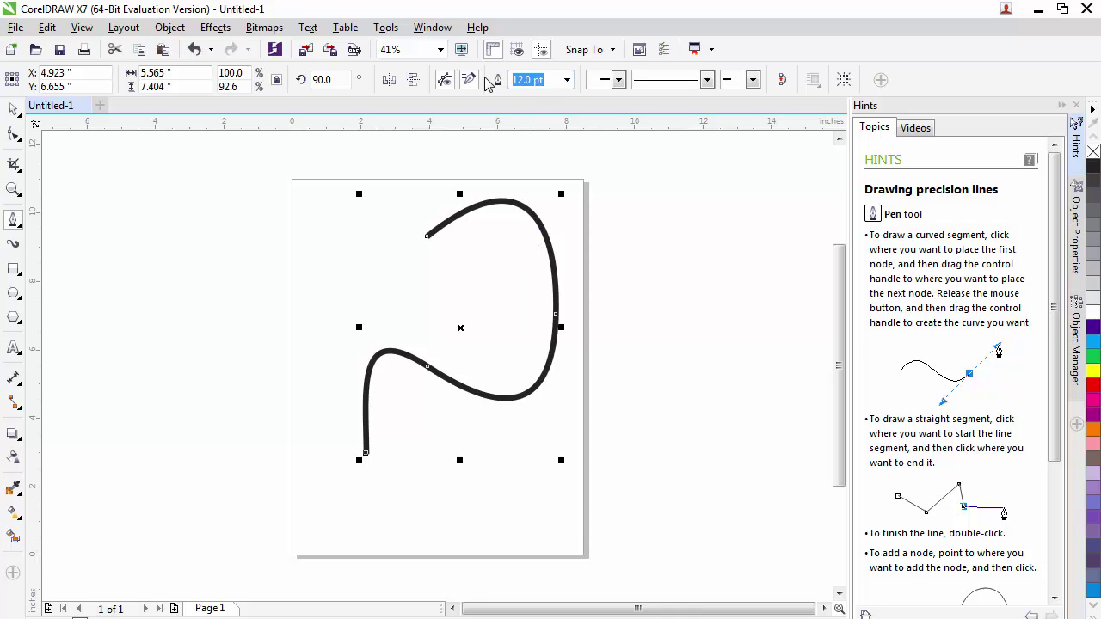
{"action": "type", "text": "5"}
{"action": "key", "text": "Return"}
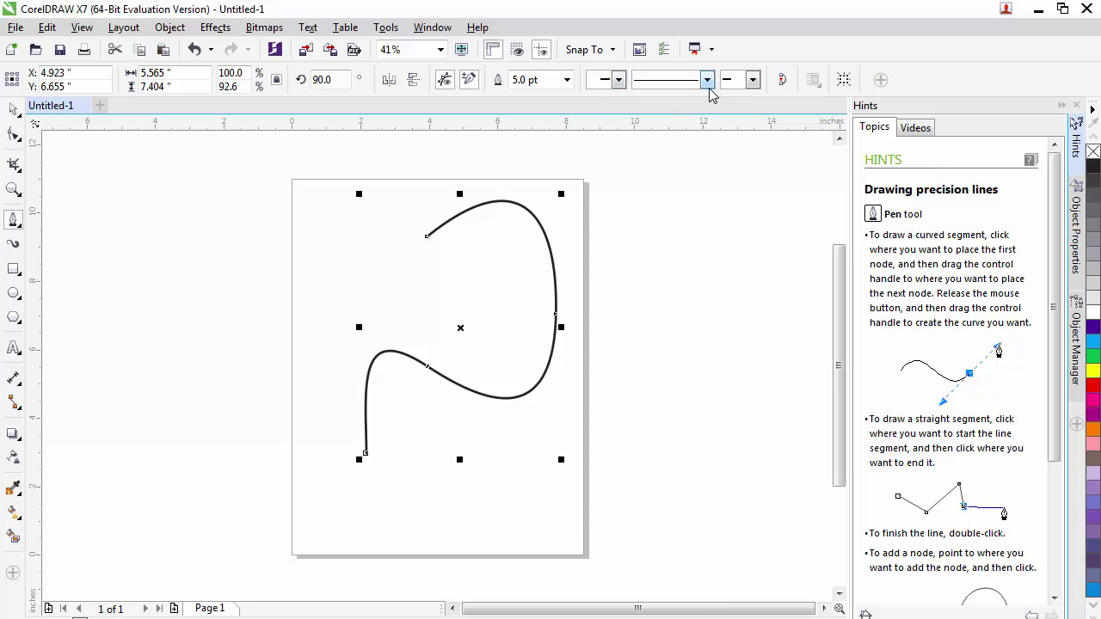
Step: Add a start arrowhead to the curve, trying and then removing an end arrowhead
{"action": "left_click", "coordinate": [617, 82]}
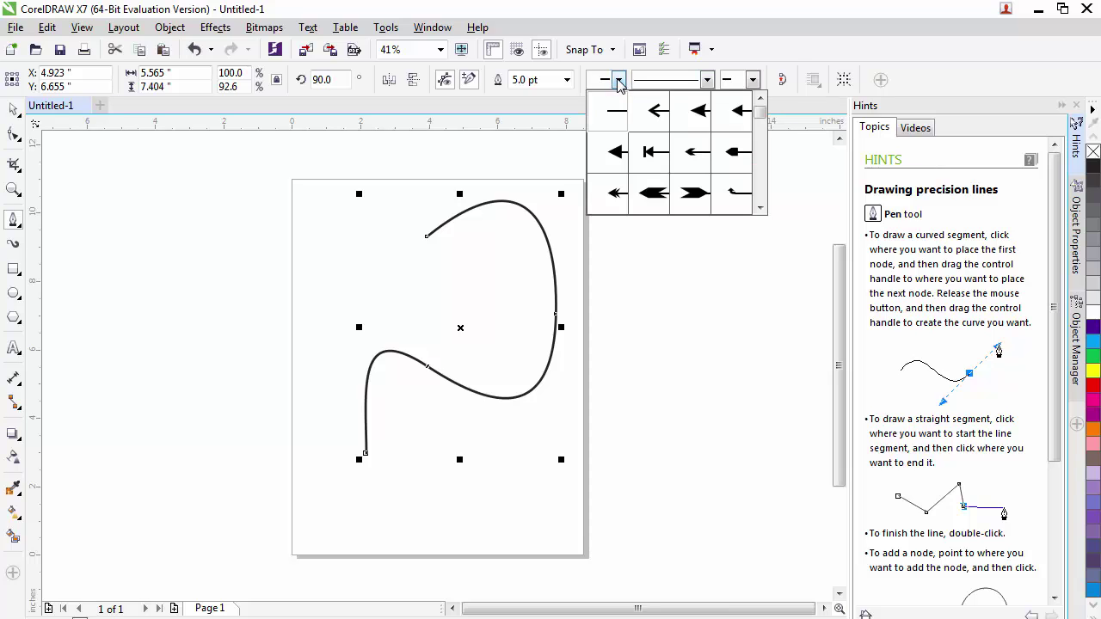
{"action": "left_click", "coordinate": [617, 153]}
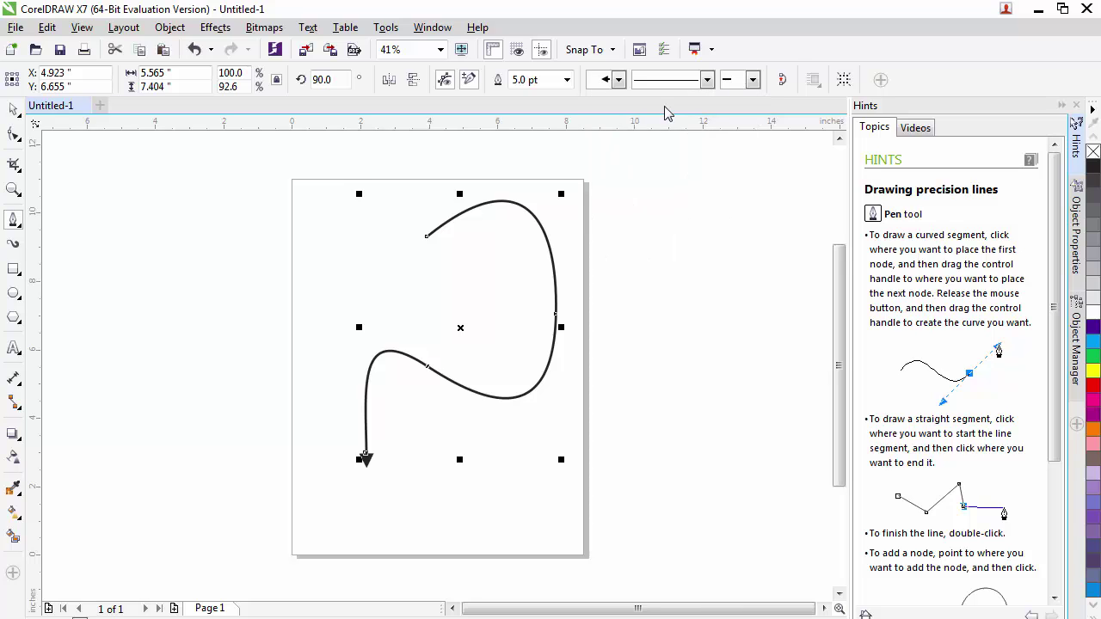
{"action": "left_click", "coordinate": [753, 82]}
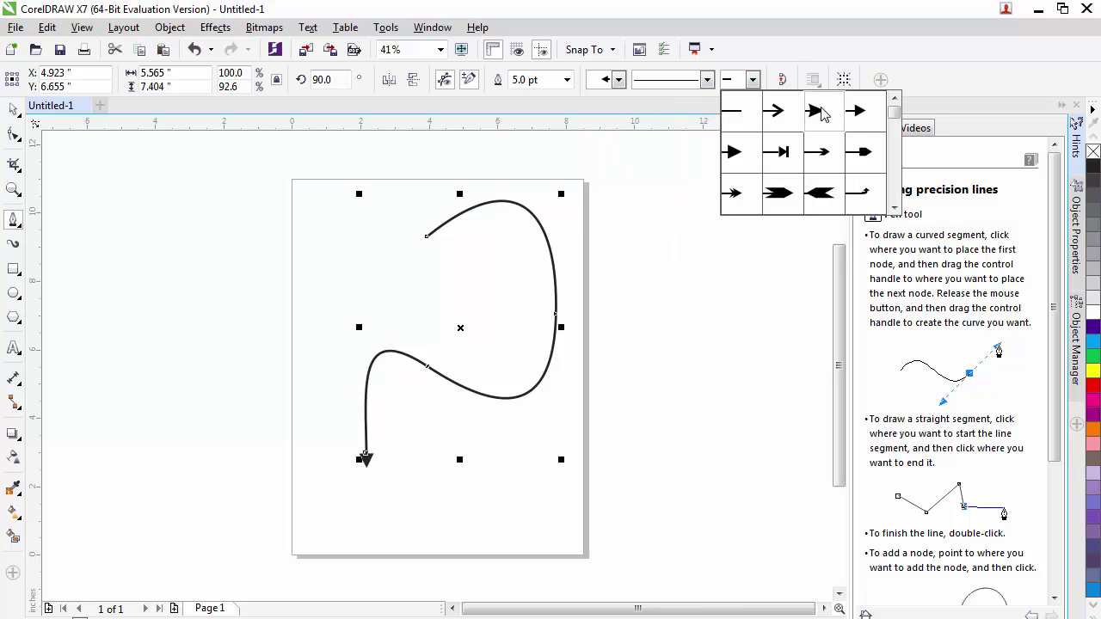
{"action": "left_click", "coordinate": [827, 112]}
{"action": "left_click", "coordinate": [755, 79]}
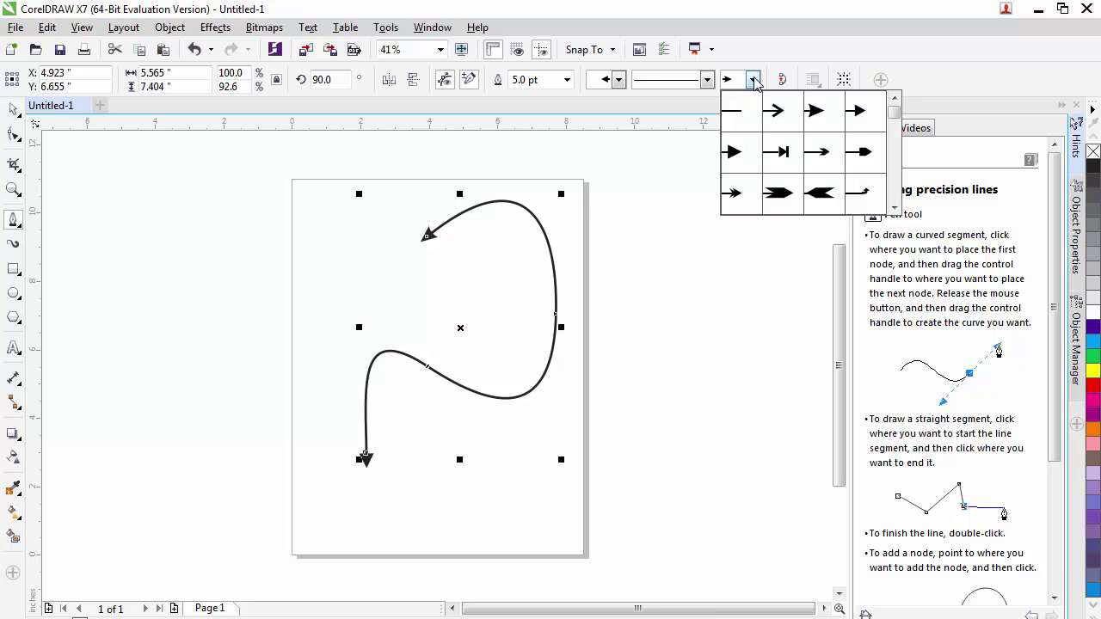
{"action": "left_click", "coordinate": [745, 113]}
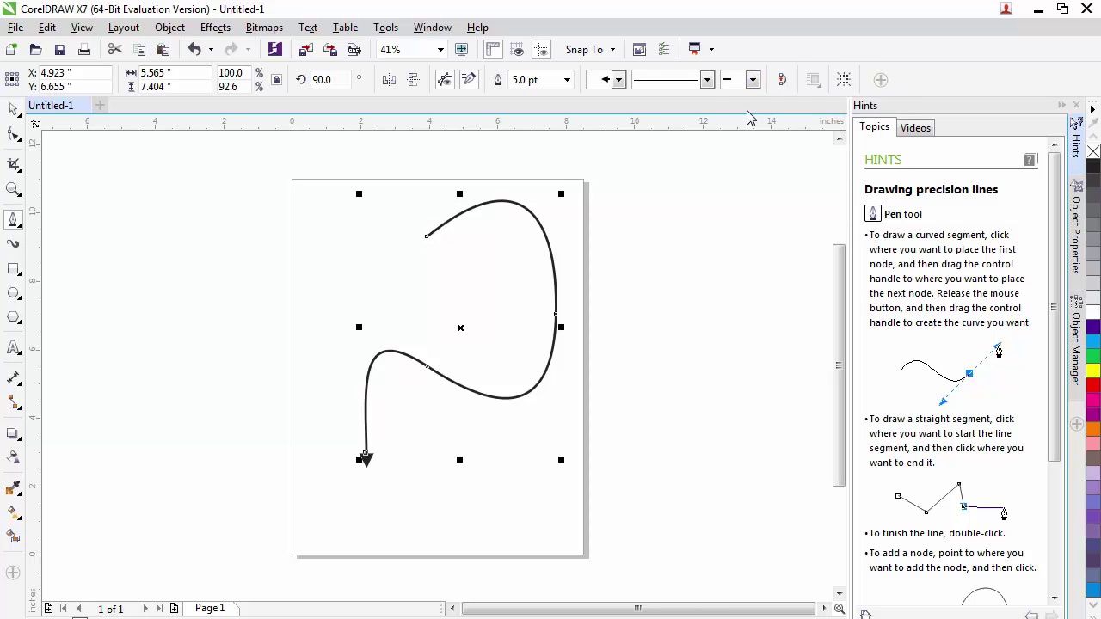
Step: Try a dotted line style, revert to solid, then delete the curve
{"action": "left_click", "coordinate": [707, 80]}
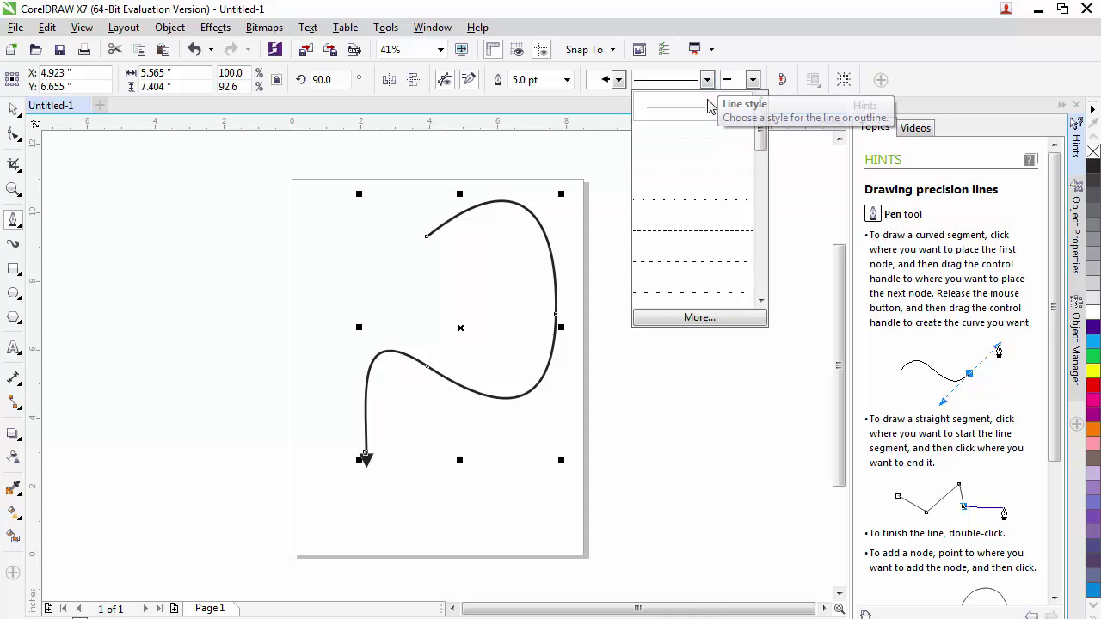
{"action": "left_click", "coordinate": [707, 138]}
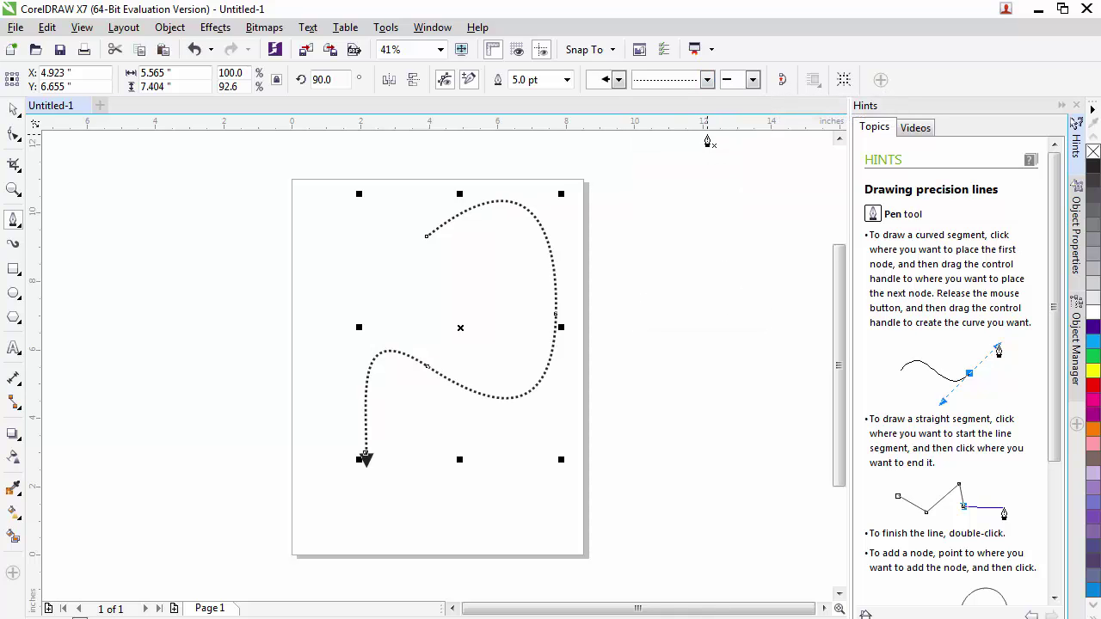
{"action": "left_click", "coordinate": [707, 80]}
{"action": "left_click", "coordinate": [700, 110]}
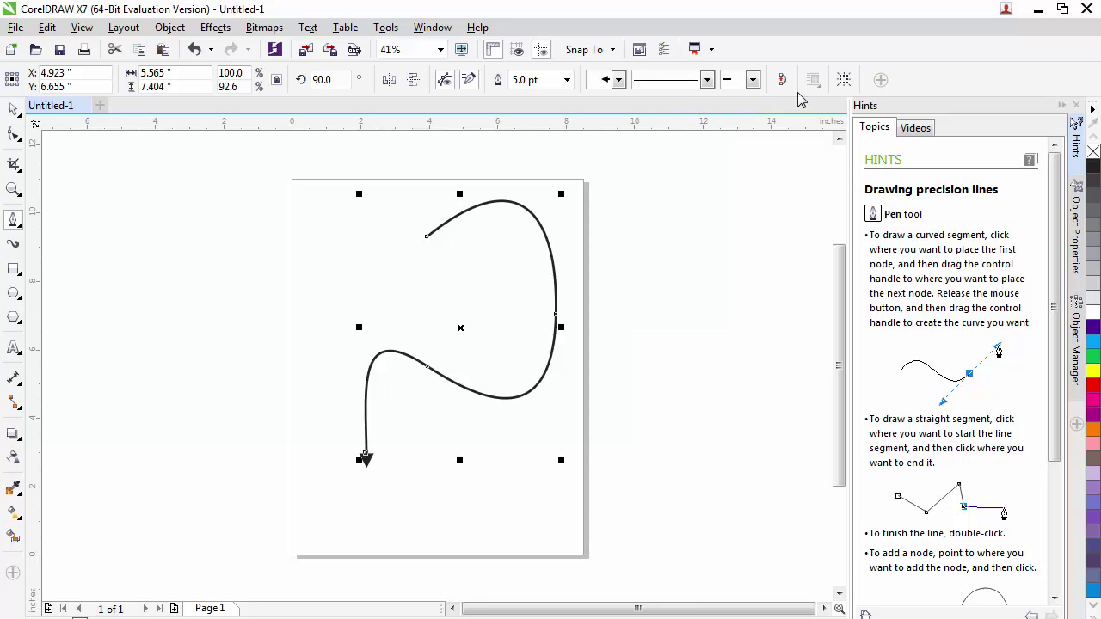
{"action": "key", "text": "Delete"}
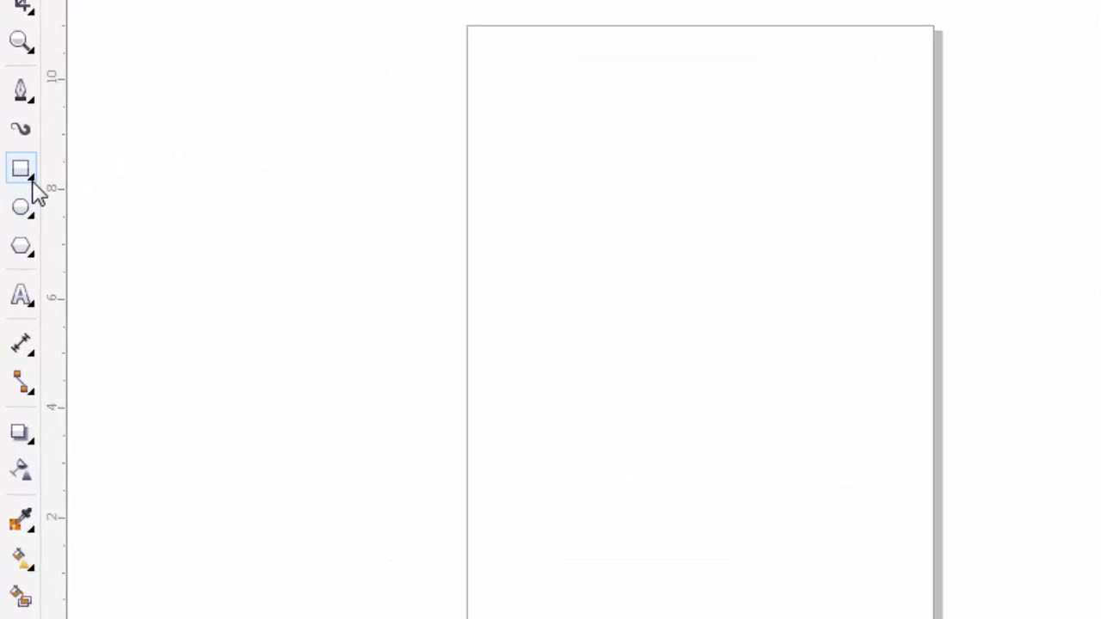
Step: Browse the Rectangle, Ellipse and Polygon flyouts, then choose the Rectangle tool
{"action": "left_click", "coordinate": [29, 179]}
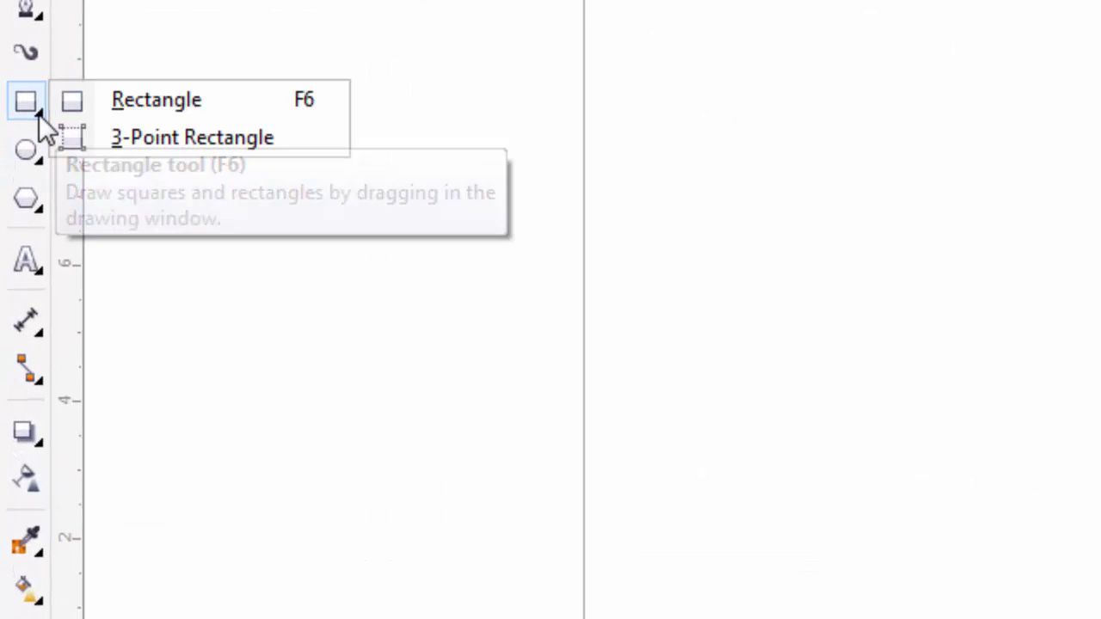
{"action": "left_click", "coordinate": [32, 215]}
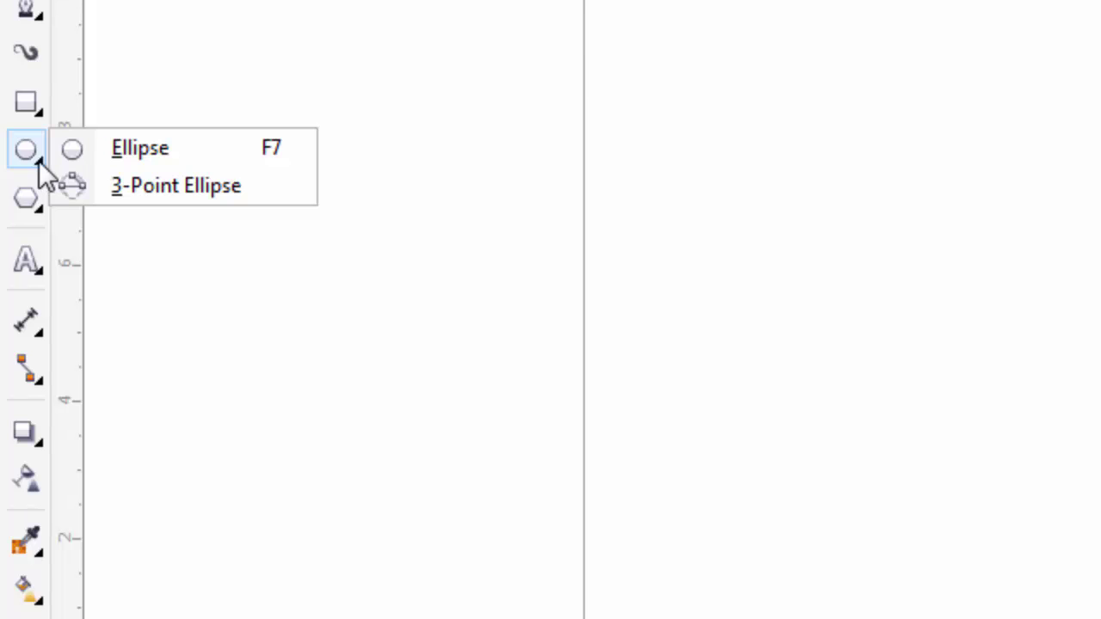
{"action": "left_click", "coordinate": [37, 204]}
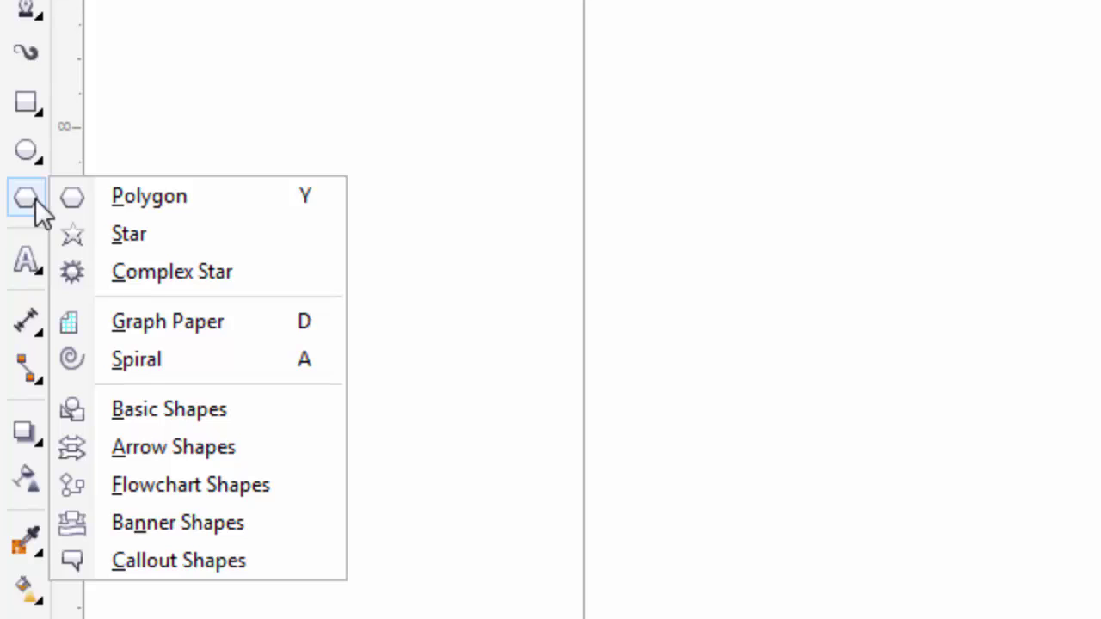
{"action": "left_click", "coordinate": [34, 100]}
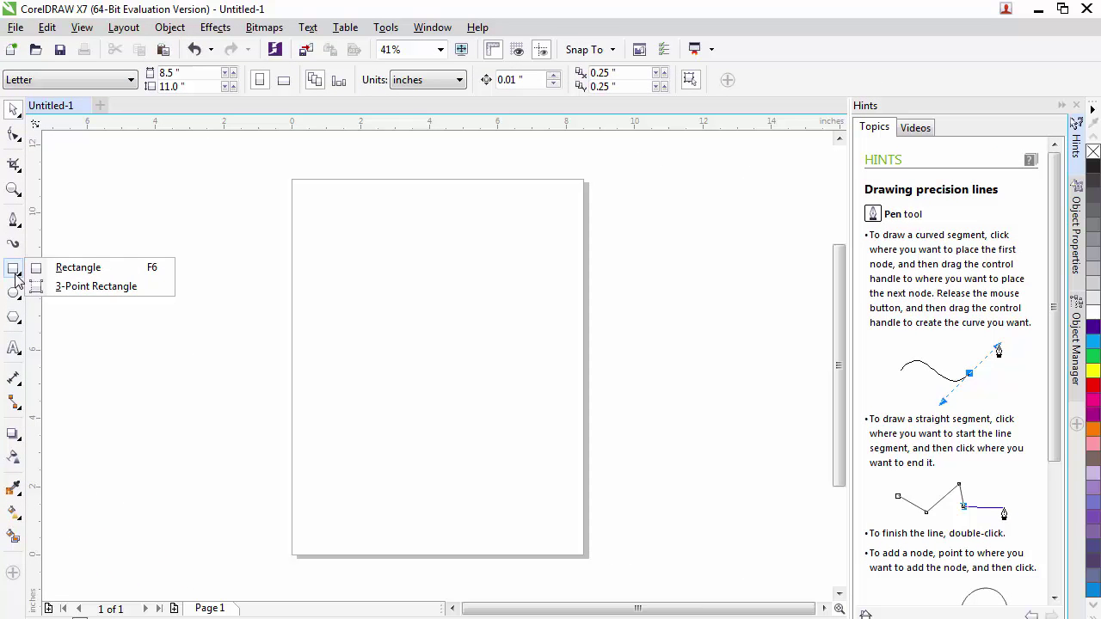
{"action": "left_click", "coordinate": [14, 275]}
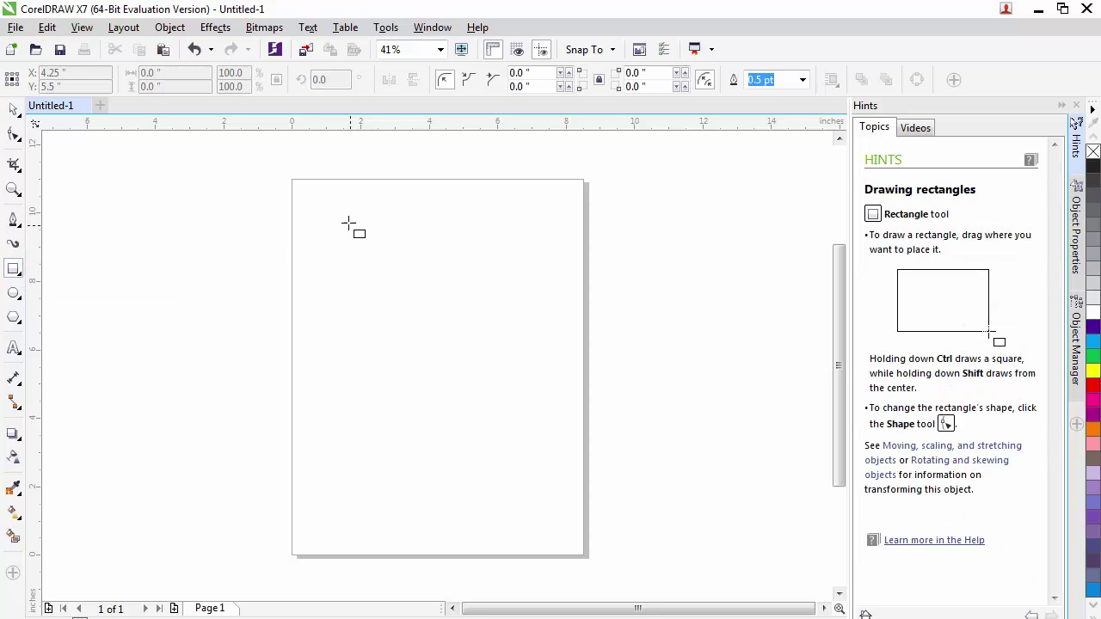
Step: Drag out a square-cornered rectangle with 0.0 in corner radii on the upper page
{"action": "left_click_drag", "start_coordinate": [334, 216], "coordinate": [517, 393]}
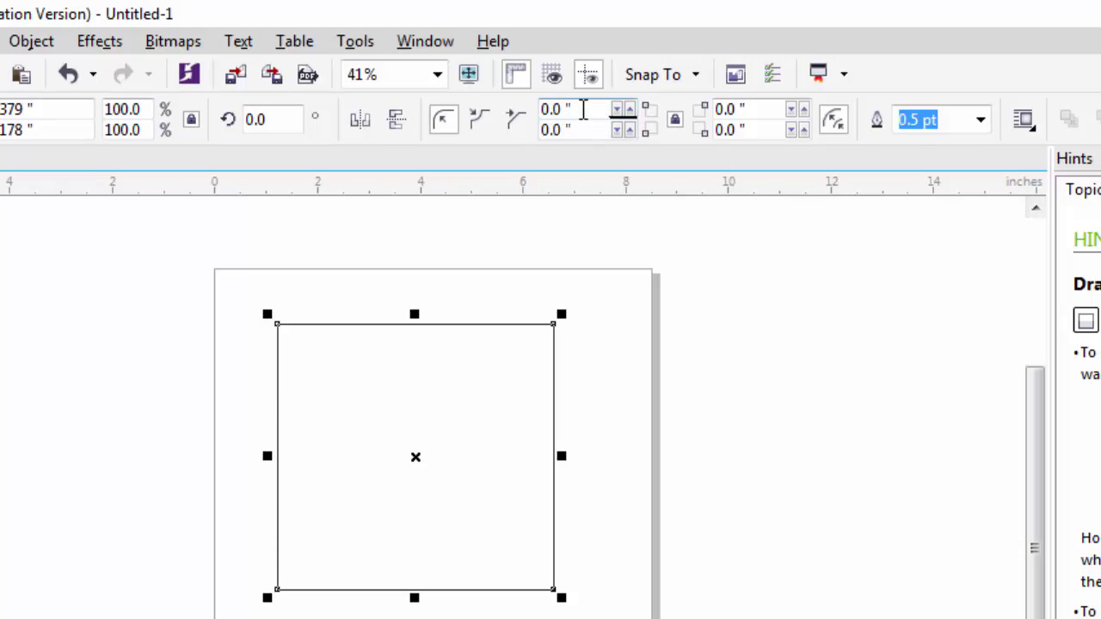
{"action": "left_click", "coordinate": [630, 108]}
{"action": "left_click", "coordinate": [631, 108]}
{"action": "left_click_drag", "start_coordinate": [630, 109], "coordinate": [630, 108]}
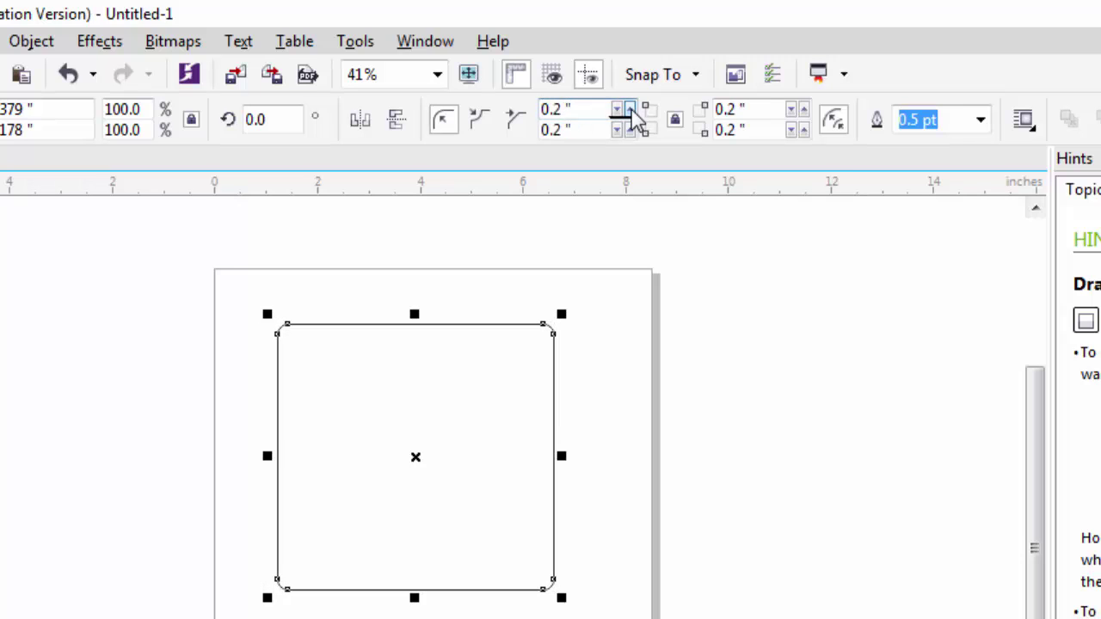
{"action": "left_click", "coordinate": [675, 127]}
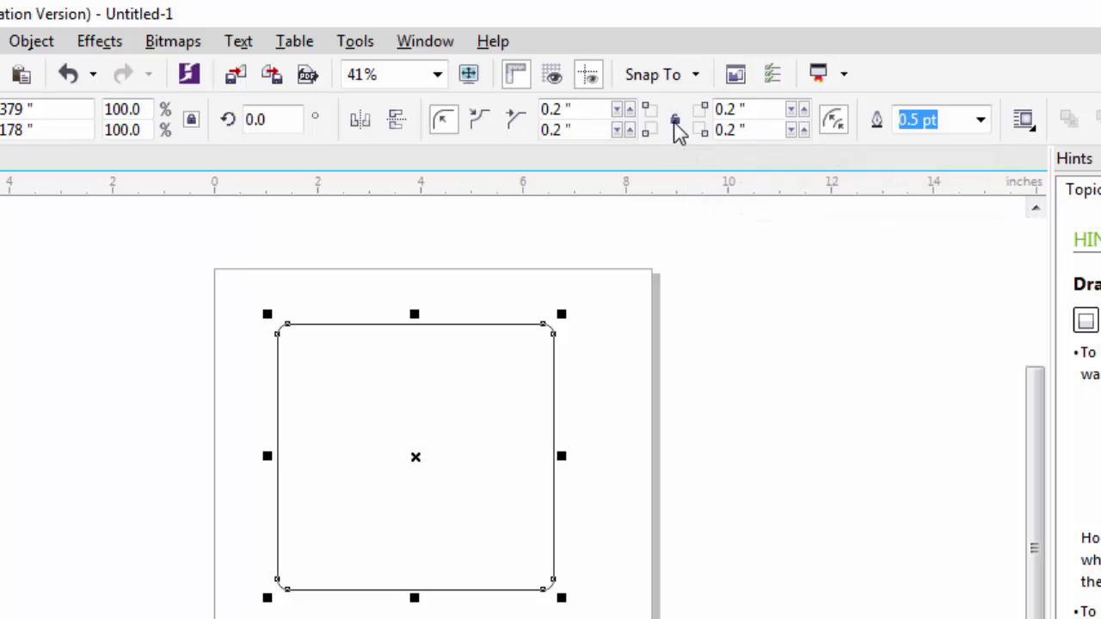
{"action": "left_click", "coordinate": [630, 111]}
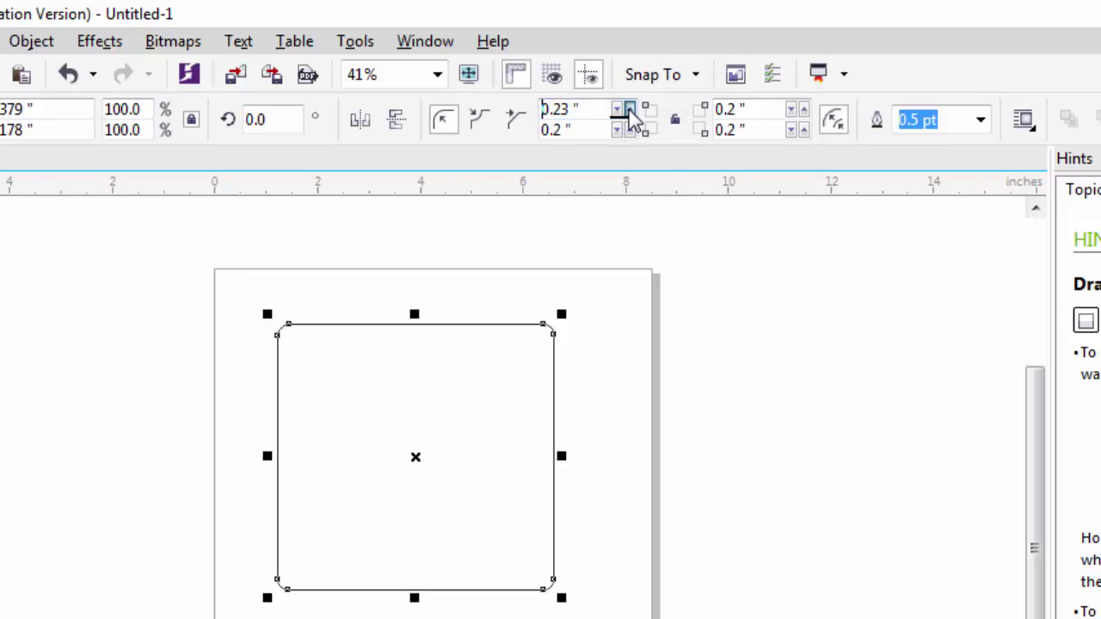
{"action": "left_click", "coordinate": [630, 110]}
{"action": "left_click", "coordinate": [630, 110]}
{"action": "left_click", "coordinate": [630, 110]}
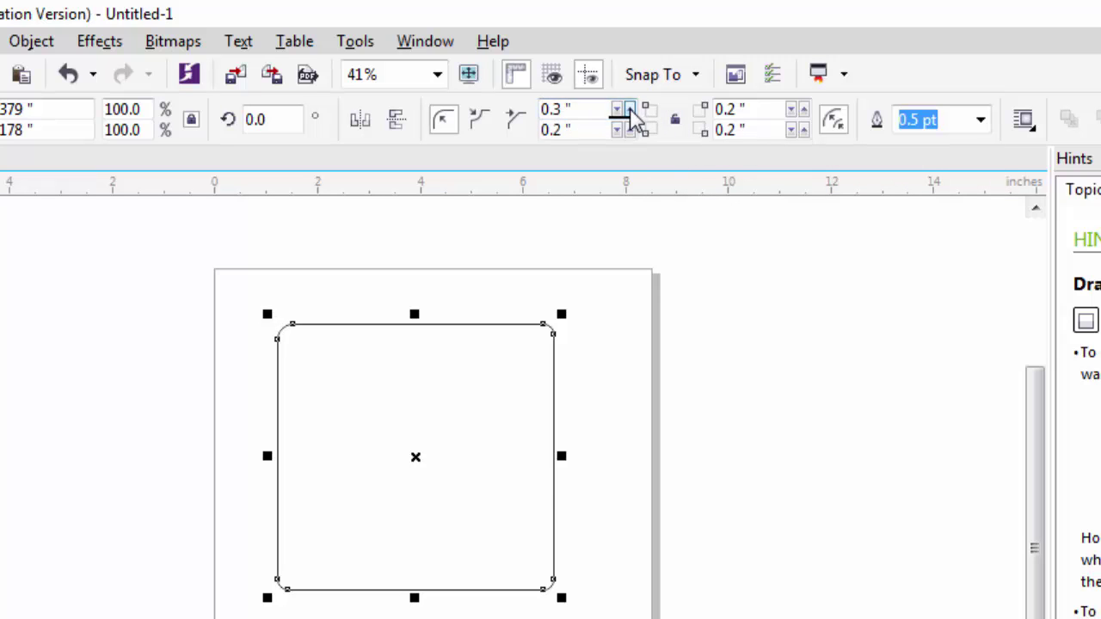
{"action": "left_click", "coordinate": [481, 122]}
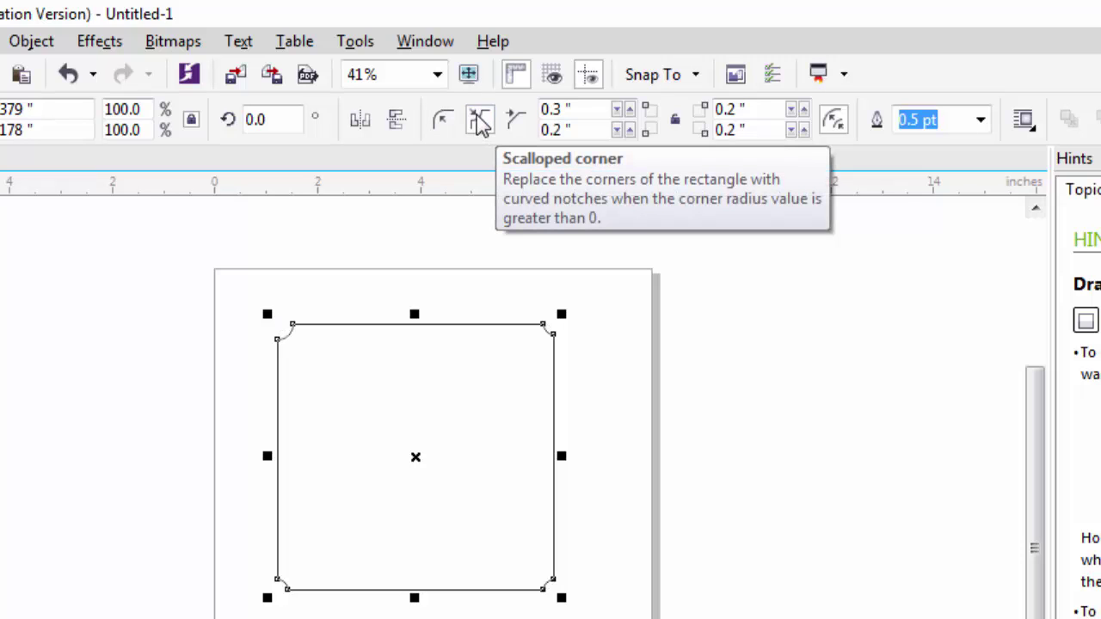
{"action": "left_click", "coordinate": [516, 125]}
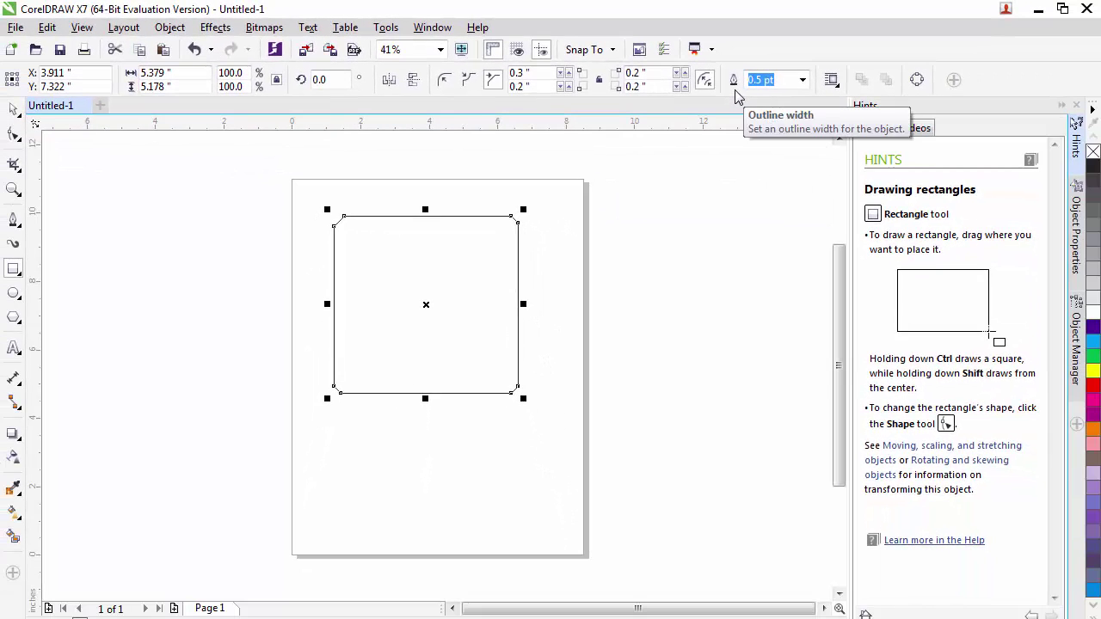
{"action": "left_click", "coordinate": [802, 81]}
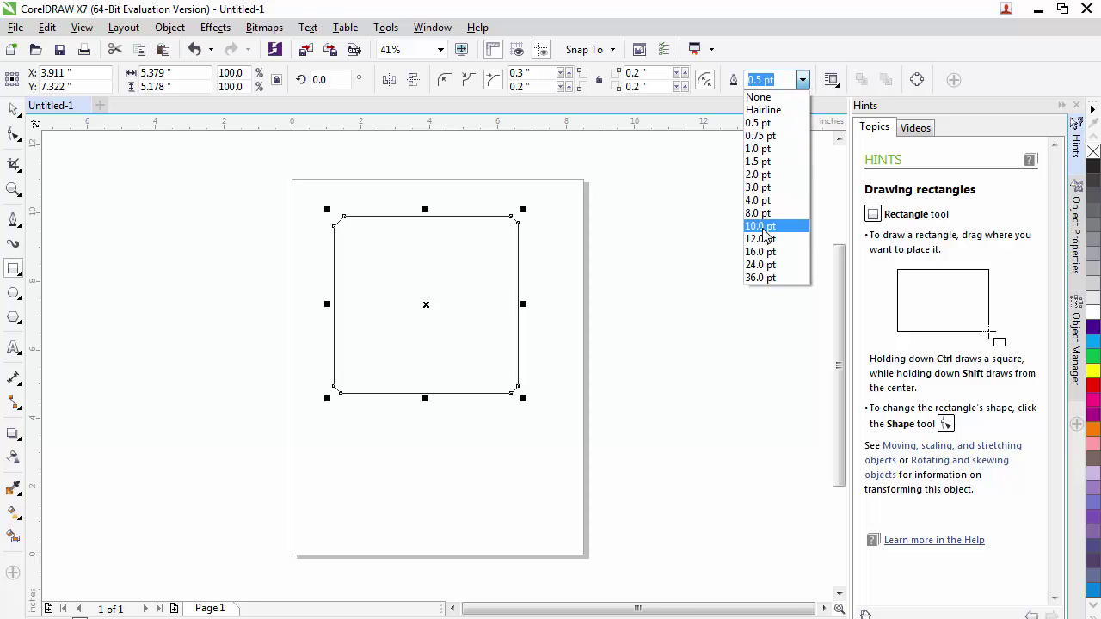
{"action": "left_click", "coordinate": [760, 227]}
{"action": "key", "text": "Delete"}
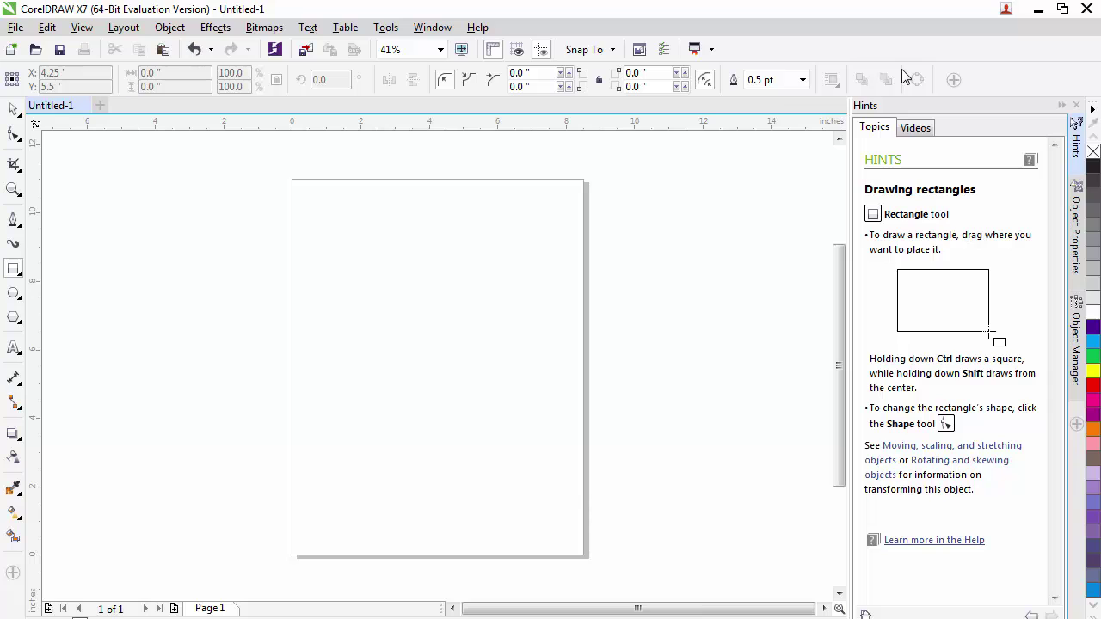
{"action": "left_click", "coordinate": [12, 295]}
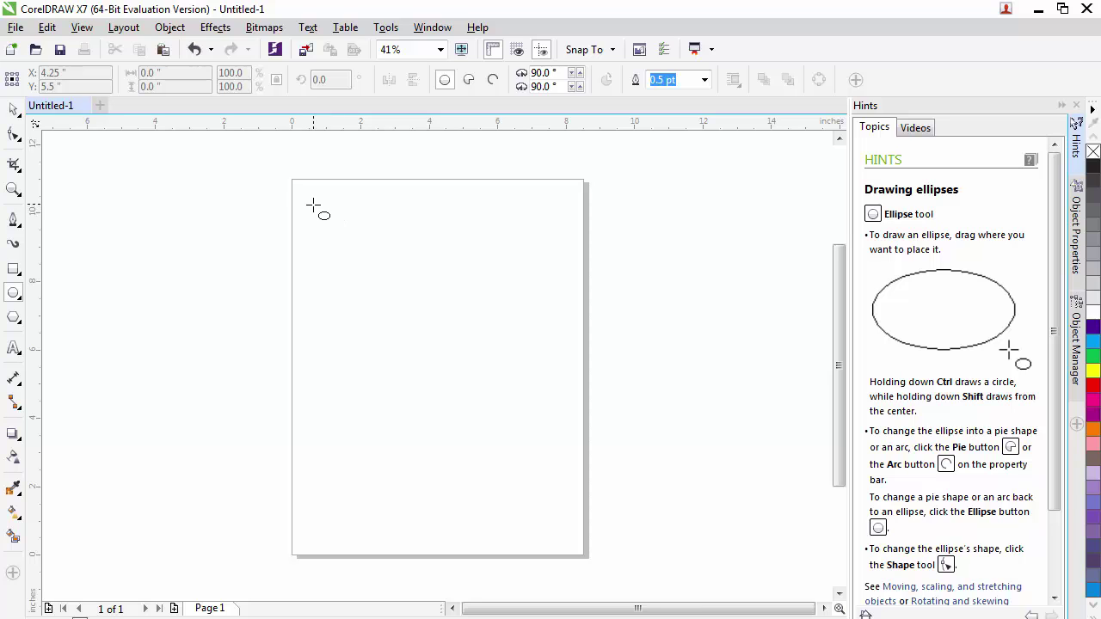
{"action": "left_click_drag", "start_coordinate": [313, 205], "coordinate": [537, 424]}
{"action": "key", "text": "ctrl"}
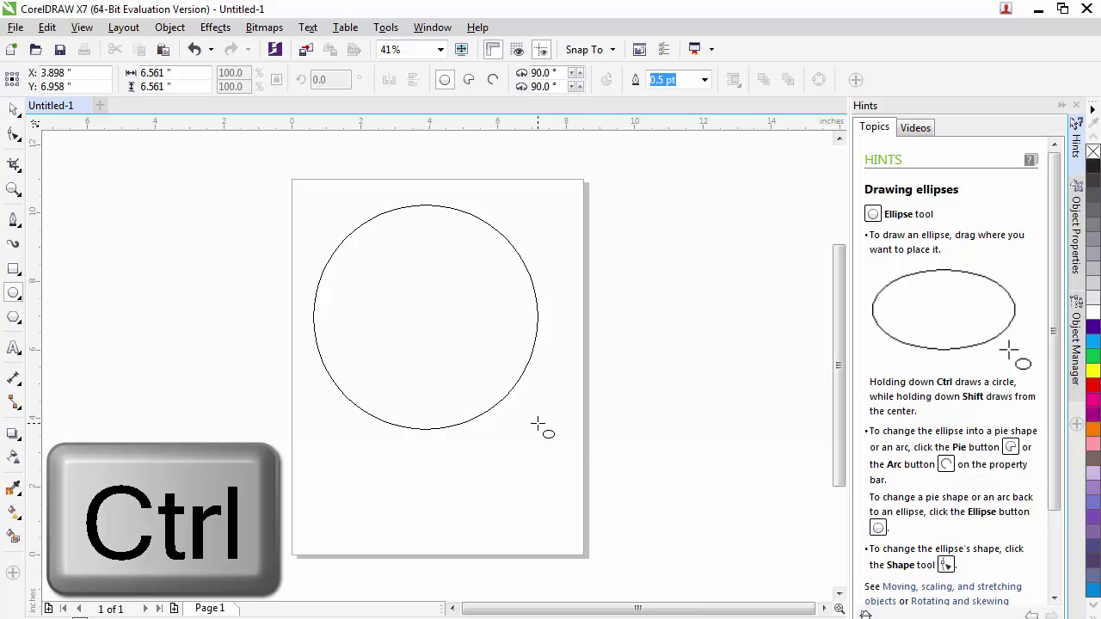
{"action": "left_click_drag", "start_coordinate": [538, 424], "coordinate": [425, 318]}
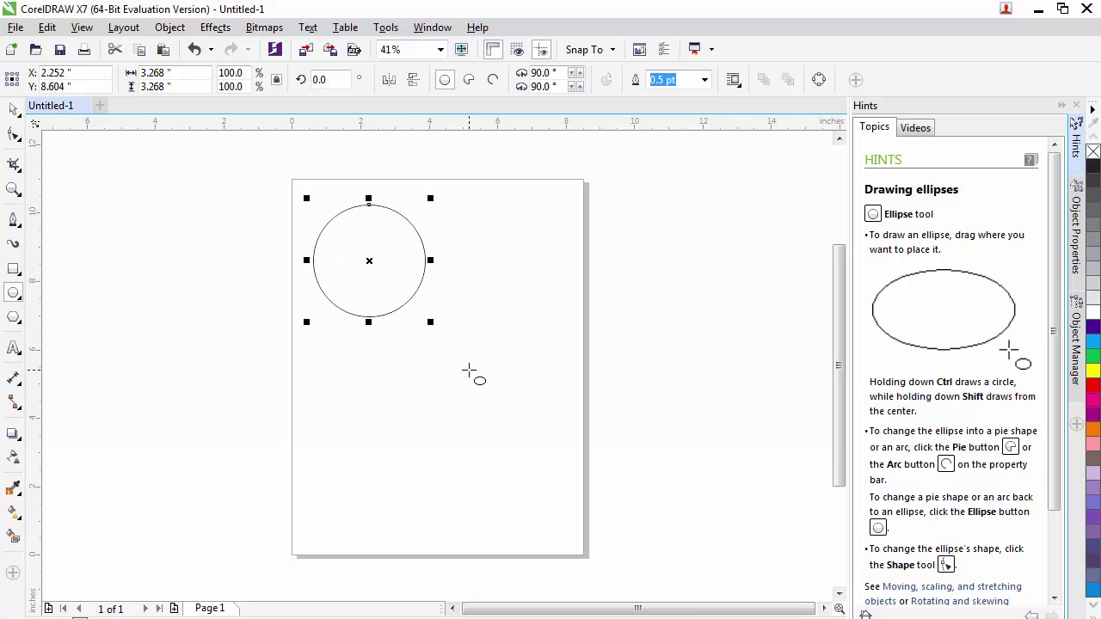
{"action": "left_click_drag", "start_coordinate": [364, 369], "coordinate": [393, 395]}
{"action": "key", "text": "shift"}
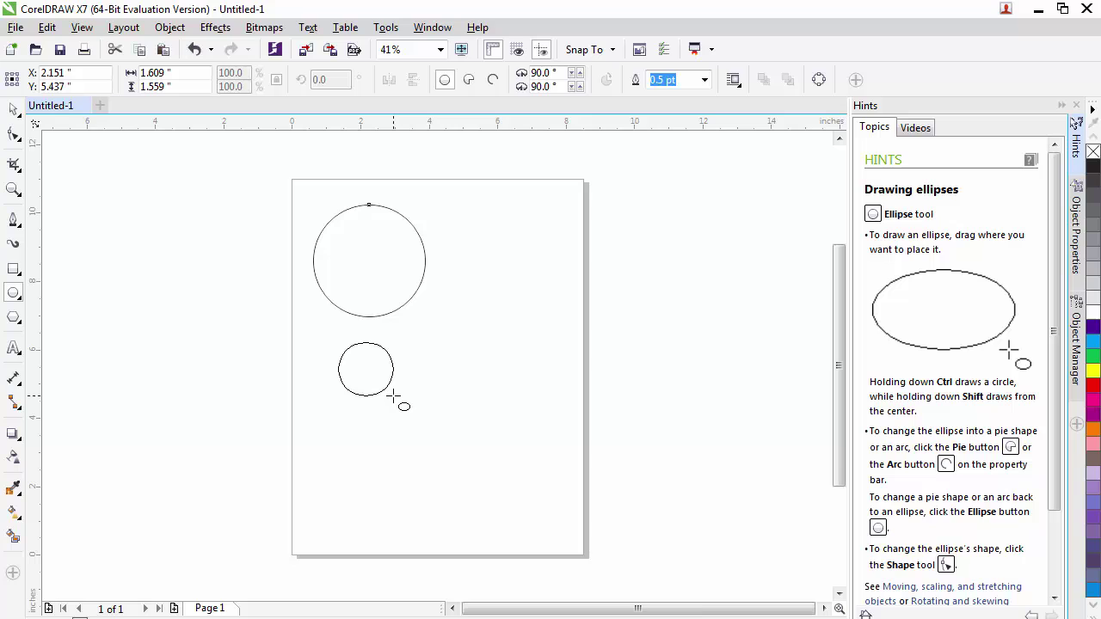
{"action": "mouse_move", "coordinate": [392, 395]}
{"action": "left_mouse_down"}
{"action": "mouse_move", "coordinate": [439, 469]}
{"action": "mouse_move", "coordinate": [369, 388]}
{"action": "mouse_move", "coordinate": [400, 457]}
{"action": "mouse_move", "coordinate": [436, 439]}
{"action": "left_mouse_up"}
{"action": "key", "text": "shift+ctrl"}
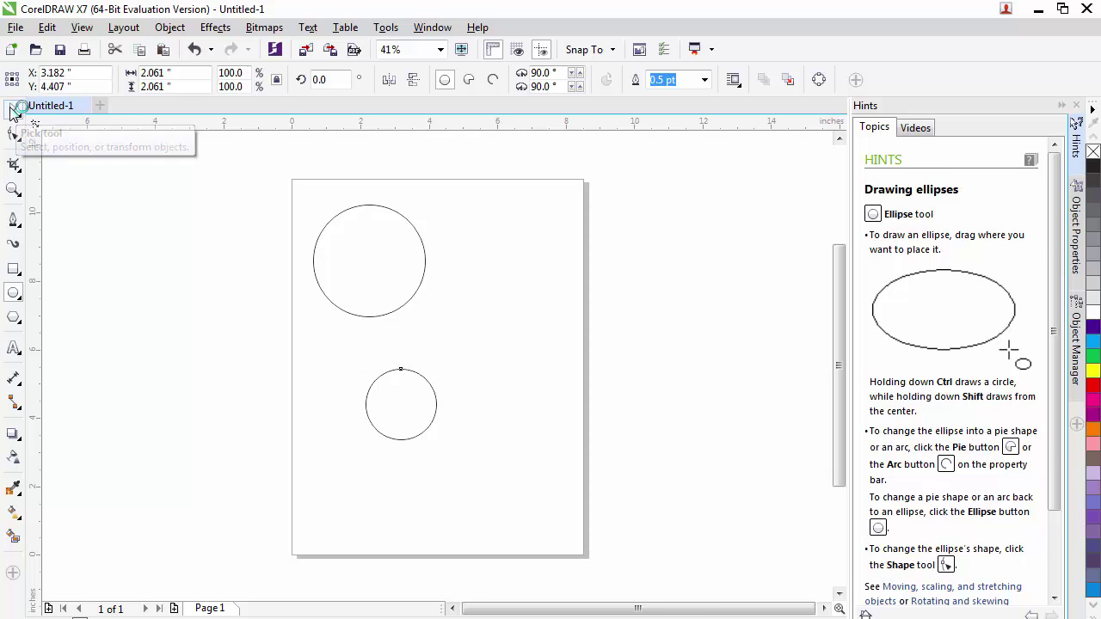
{"action": "left_click", "coordinate": [13, 110]}
{"action": "left_click_drag", "start_coordinate": [294, 184], "coordinate": [418, 361]}
{"action": "left_click_drag", "start_coordinate": [479, 438], "coordinate": [481, 479]}
{"action": "key", "text": "Delete"}
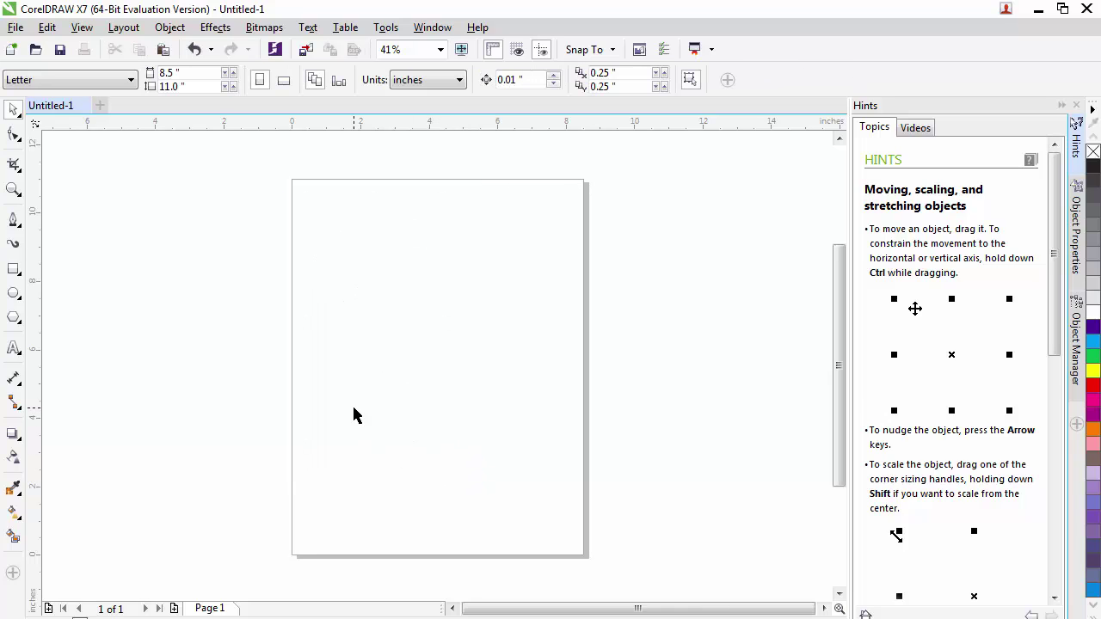
Step: Draw a centred, evenly proportioned five-point star about 2.104 × 2.001 inches at top-left
{"action": "left_click", "coordinate": [20, 325]}
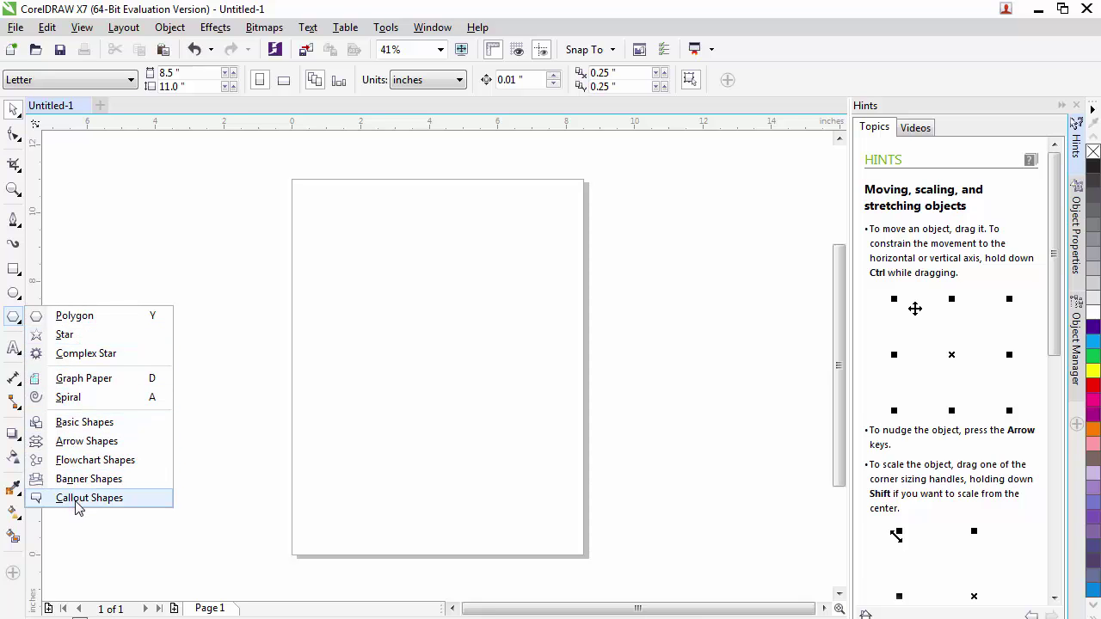
{"action": "left_click", "coordinate": [75, 336]}
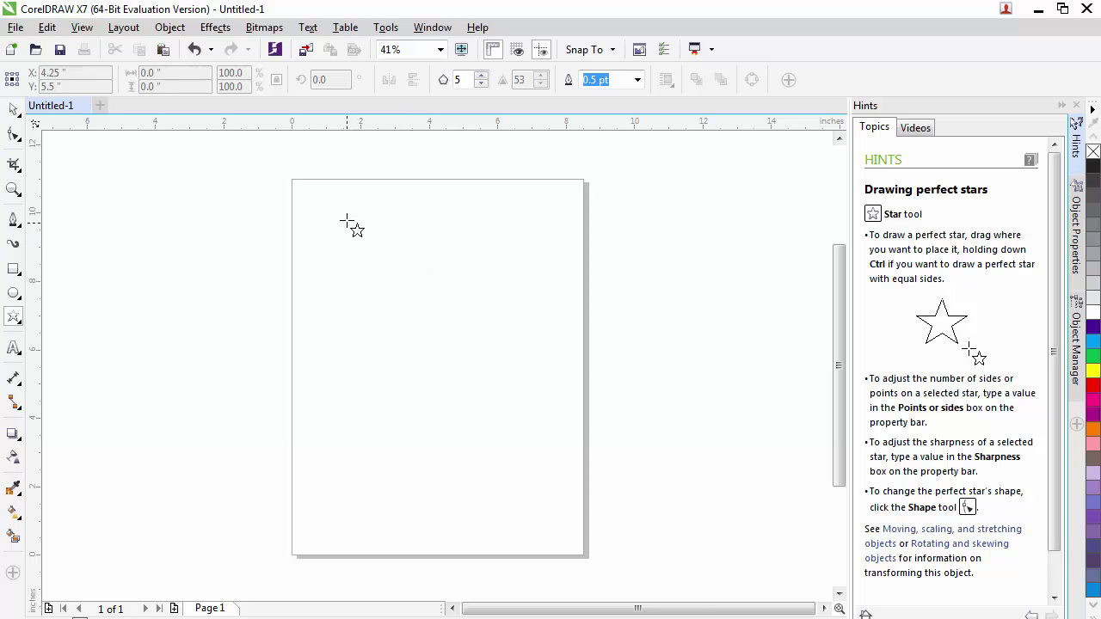
{"action": "left_click_drag", "start_coordinate": [347, 221], "coordinate": [356, 253]}
{"action": "key", "text": "shift"}
{"action": "key", "text": "ctrl"}
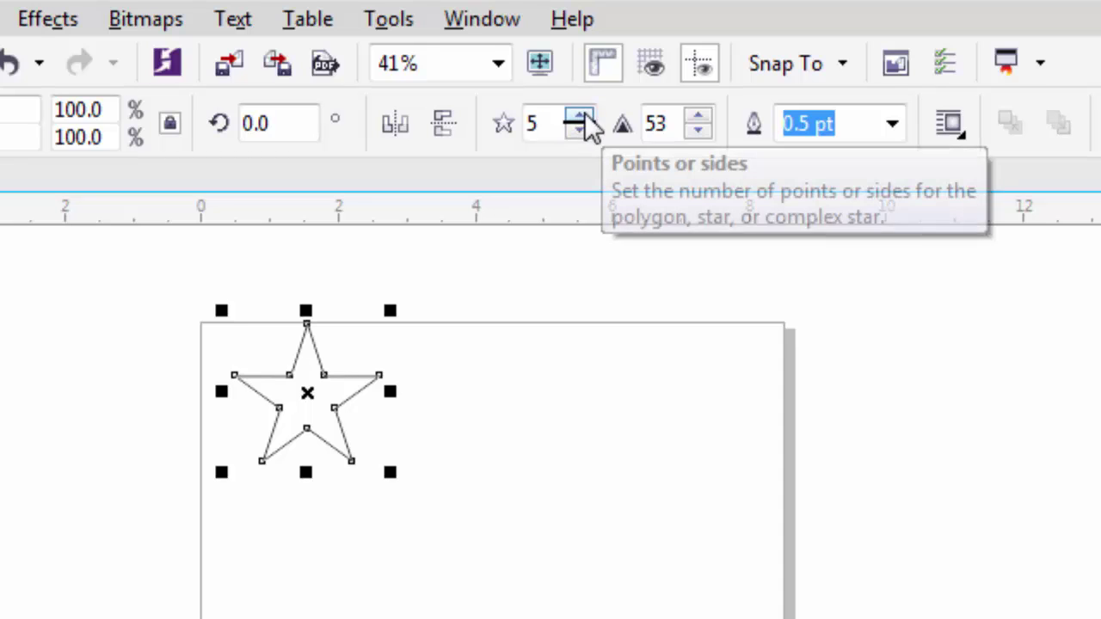
Step: Raise the star's number of points to 13
{"action": "left_click", "coordinate": [581, 118]}
{"action": "left_click", "coordinate": [581, 117]}
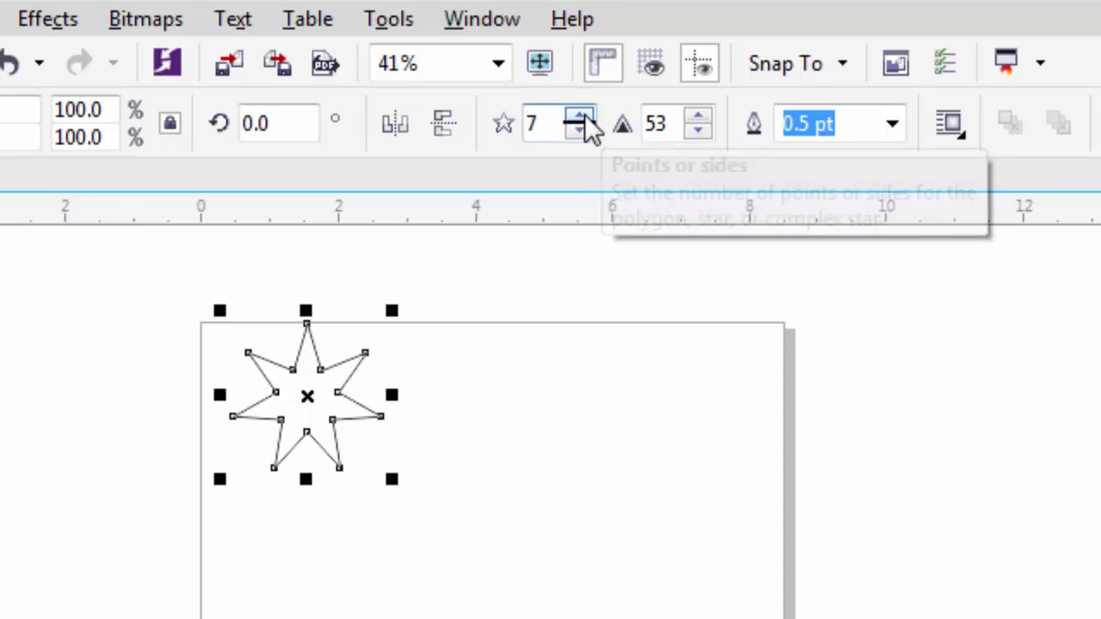
{"action": "left_click", "coordinate": [581, 117]}
{"action": "left_click", "coordinate": [581, 118]}
{"action": "left_click", "coordinate": [581, 118]}
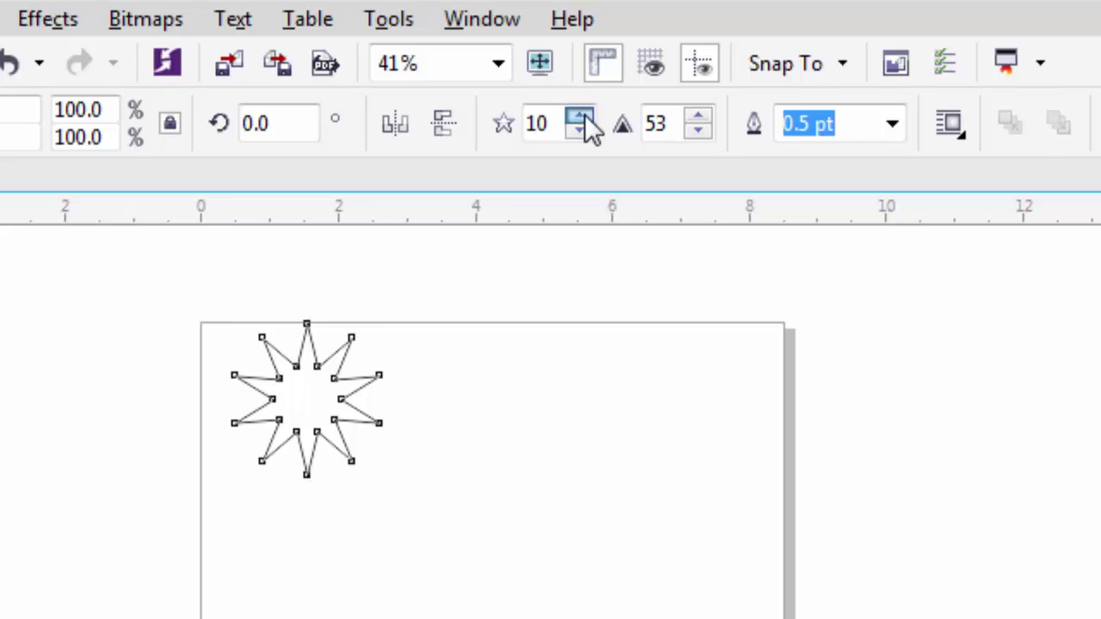
{"action": "left_click", "coordinate": [581, 118]}
{"action": "left_click", "coordinate": [581, 118]}
{"action": "left_click", "coordinate": [581, 118]}
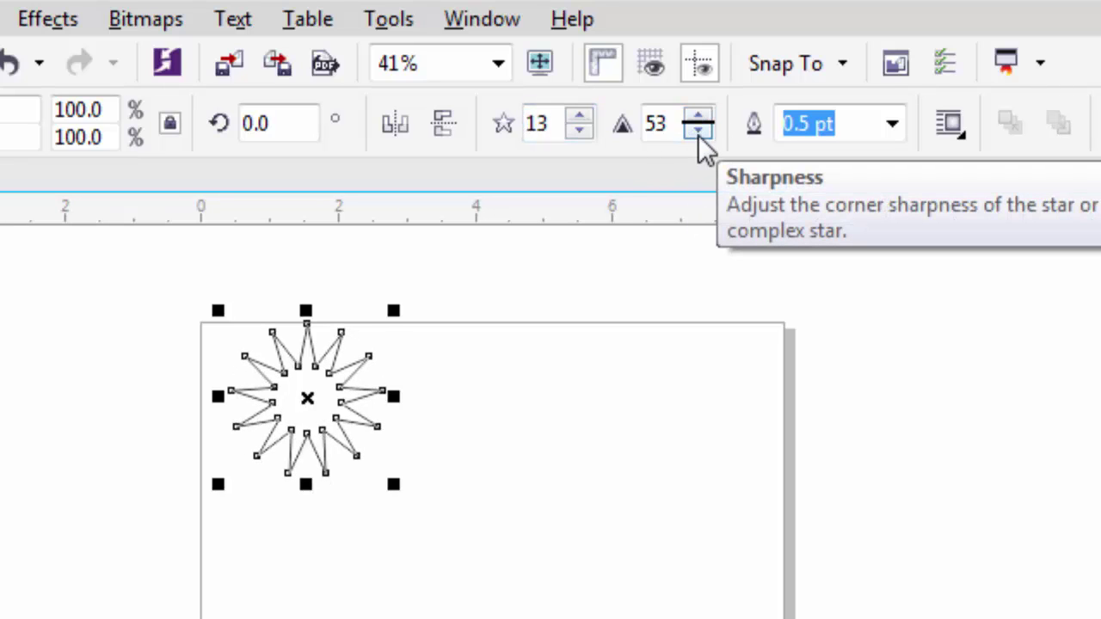
Step: Lower the star's sharpness to 10
{"action": "left_click", "coordinate": [697, 131]}
{"action": "left_click", "coordinate": [697, 130]}
{"action": "left_click", "coordinate": [697, 130]}
{"action": "left_click", "coordinate": [697, 131]}
{"action": "left_click", "coordinate": [697, 131]}
{"action": "left_click", "coordinate": [697, 131]}
{"action": "left_click", "coordinate": [697, 131]}
{"action": "left_click_drag", "start_coordinate": [697, 132], "coordinate": [637, 125]}
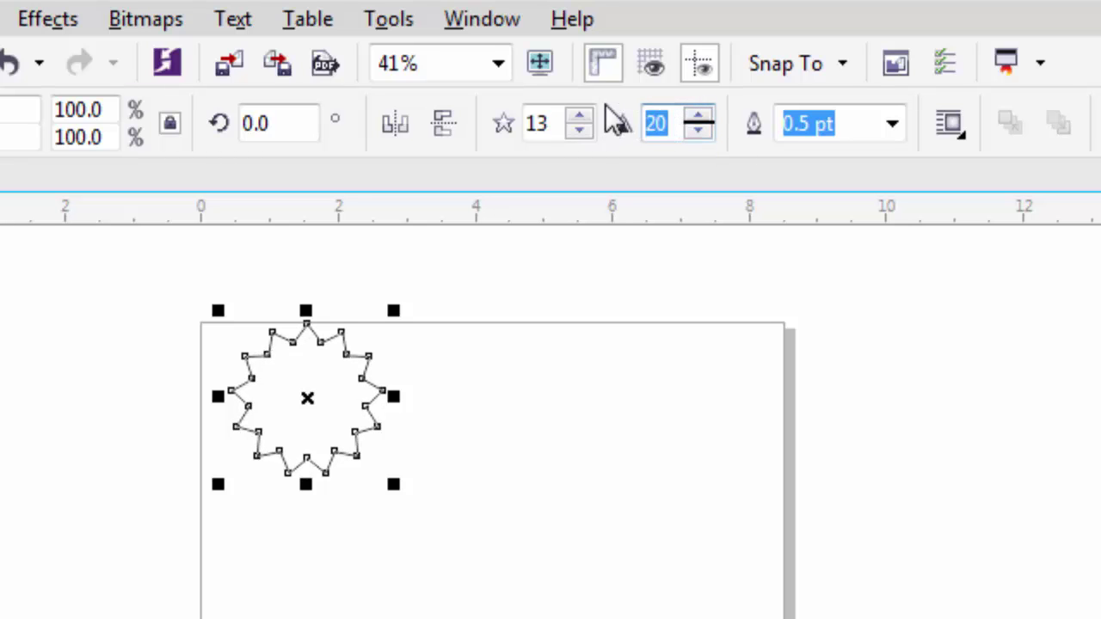
{"action": "type", "text": "10"}
{"action": "key", "text": "Return"}
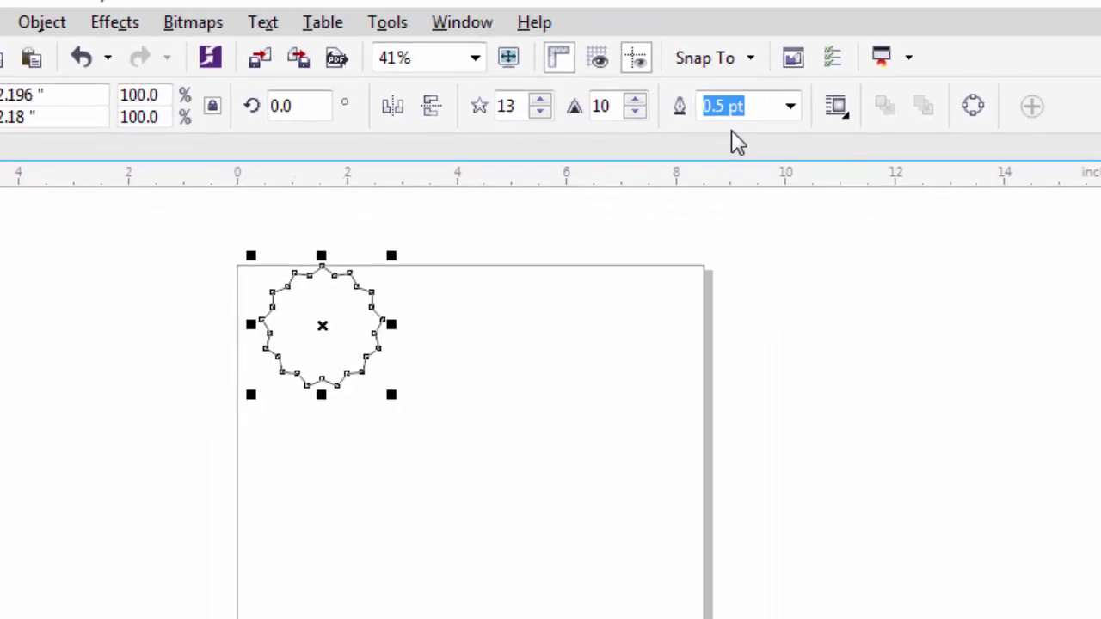
Step: Delete the star and switch to the Text tool
{"action": "key", "text": "Delete"}
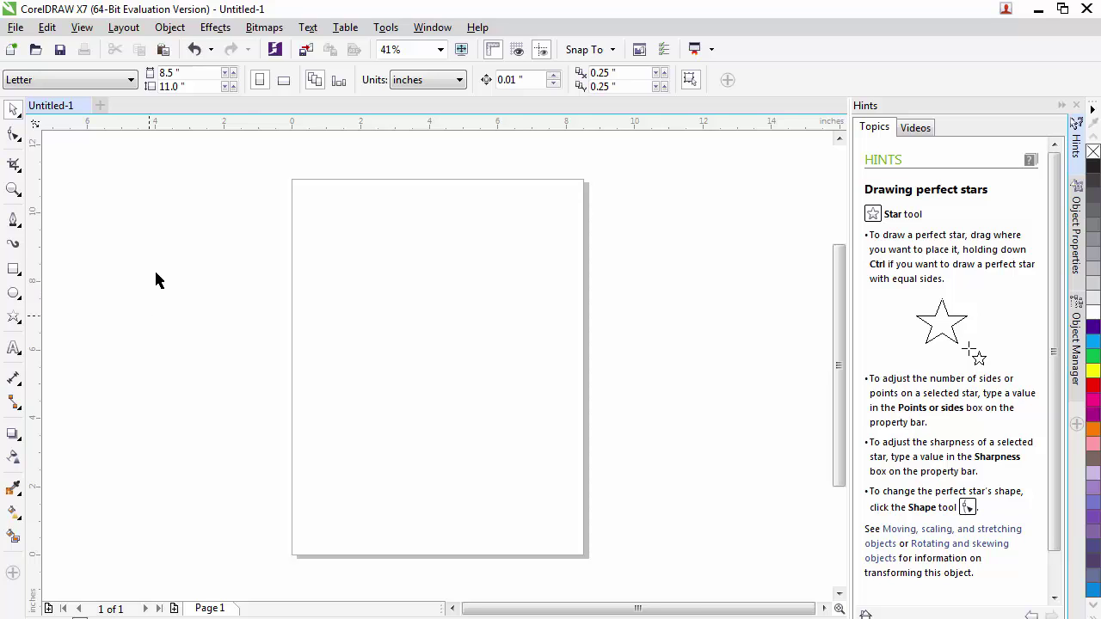
{"action": "left_click", "coordinate": [24, 353]}
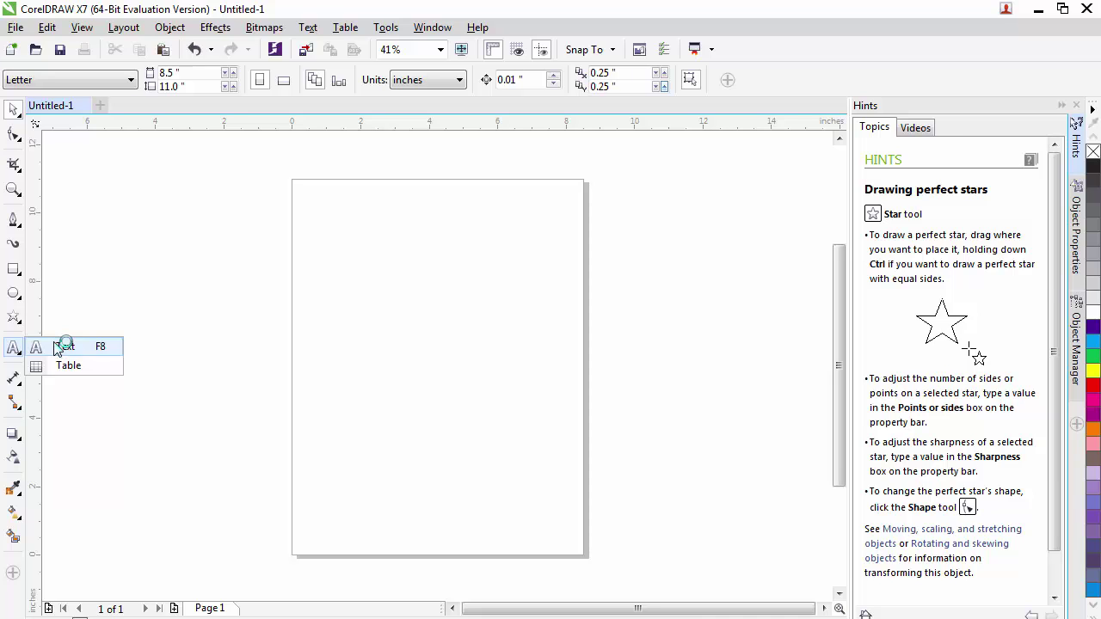
{"action": "left_click", "coordinate": [62, 347]}
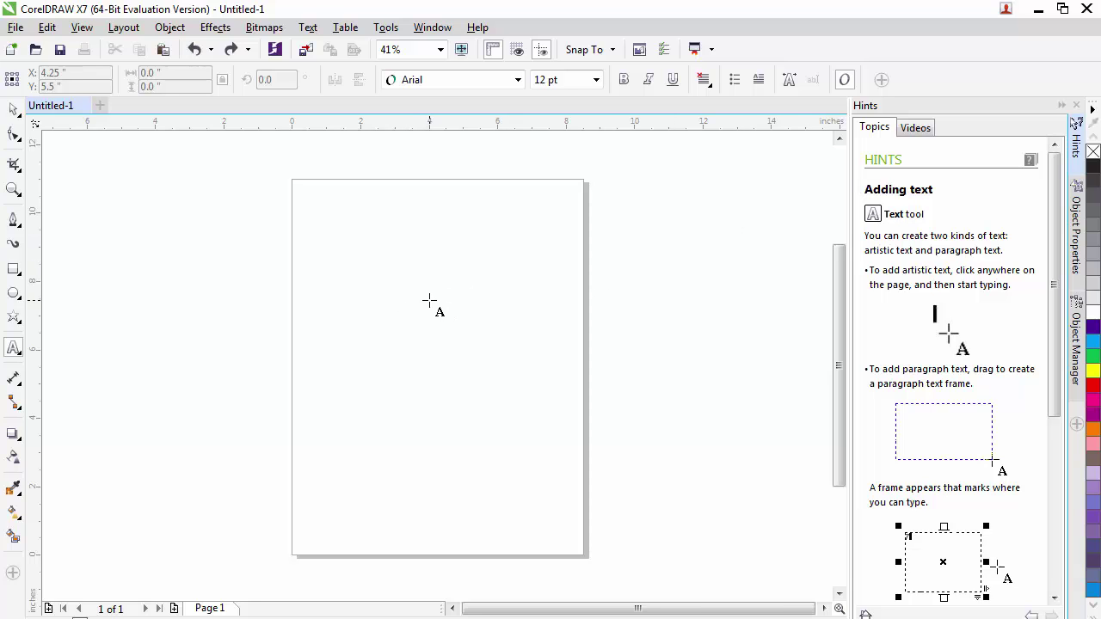
Step: Type 'Text Tool' near the top centre of the page
{"action": "left_click", "coordinate": [430, 300]}
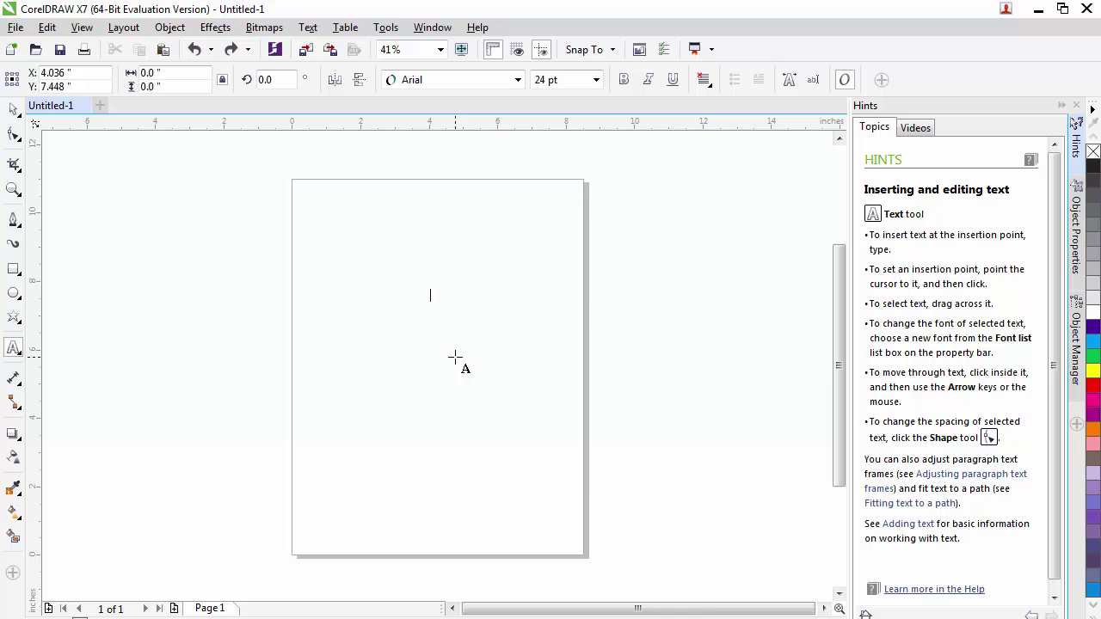
{"action": "type", "text": "Text Tool"}
{"action": "key", "text": "Escape"}
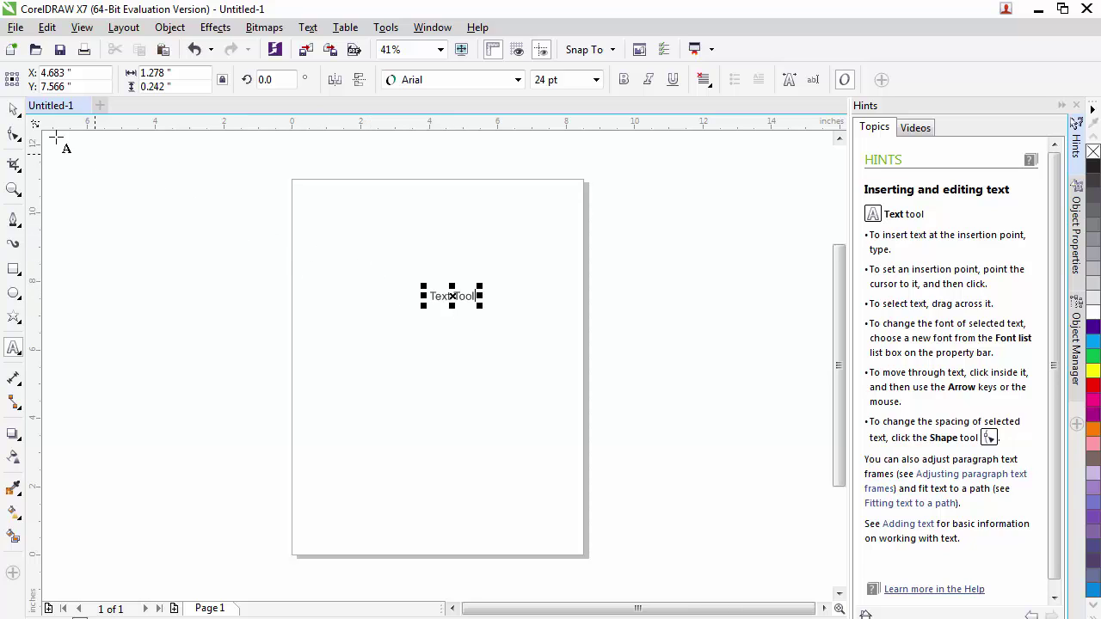
Step: Set the 'Text Tool' text in Bauhaus 93 at 100 pt
{"action": "double_click", "coordinate": [463, 296]}
{"action": "left_click_drag", "start_coordinate": [422, 306], "coordinate": [421, 307]}
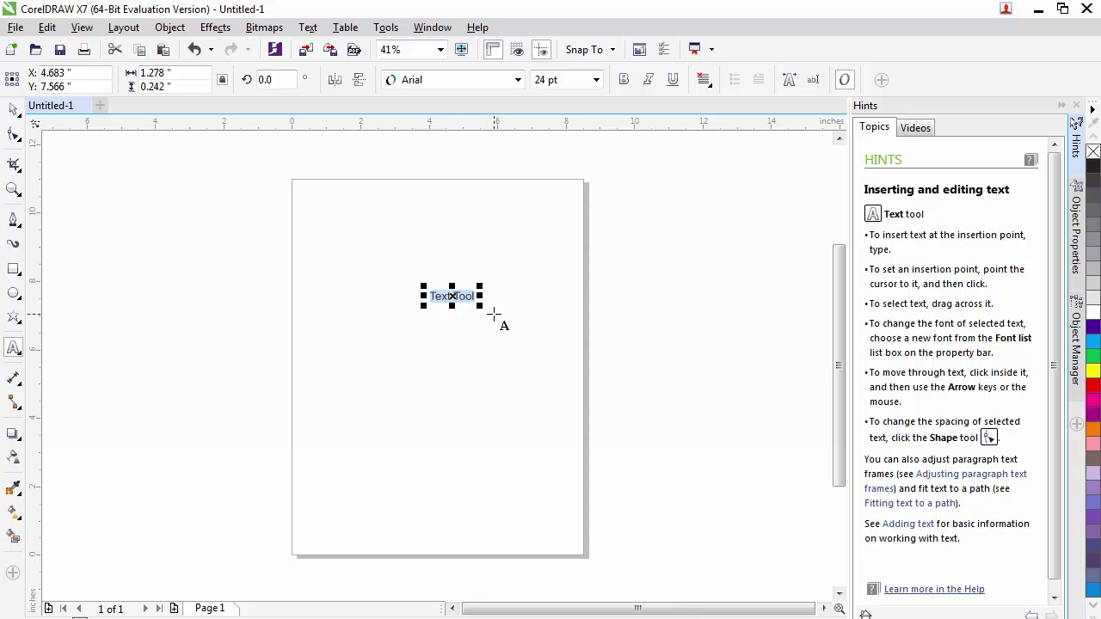
{"action": "left_click", "coordinate": [519, 80]}
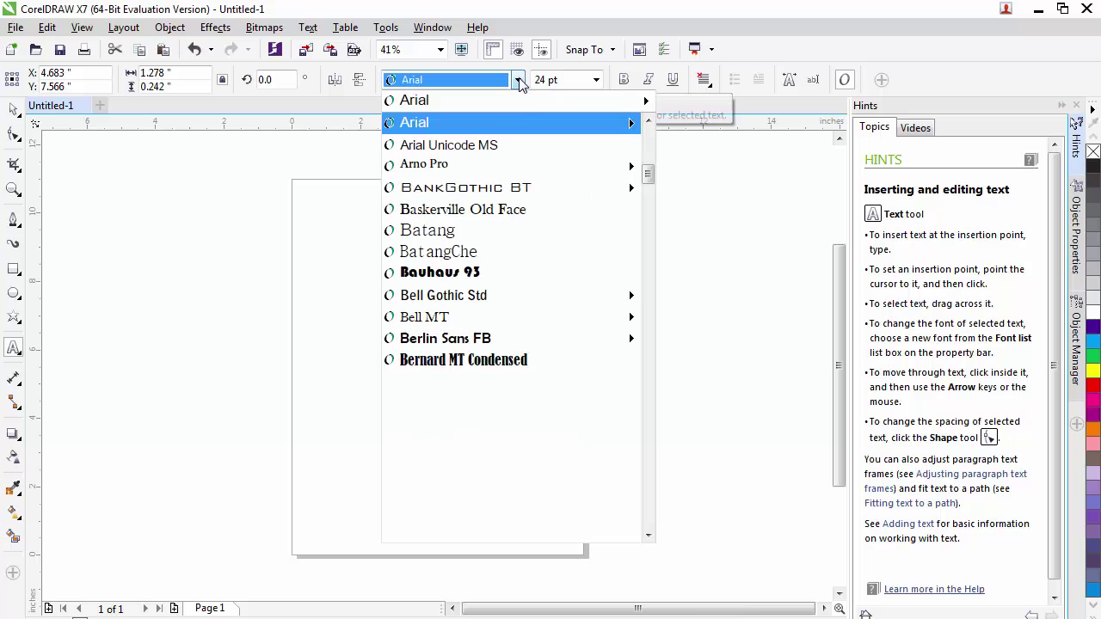
{"action": "left_click", "coordinate": [455, 272]}
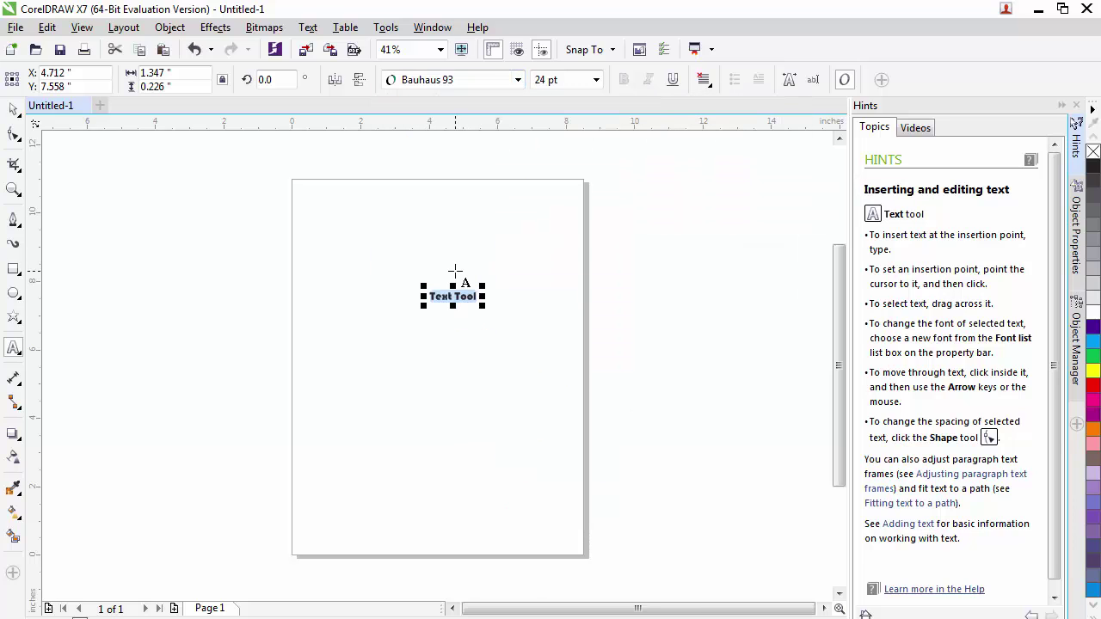
{"action": "left_click", "coordinate": [595, 80]}
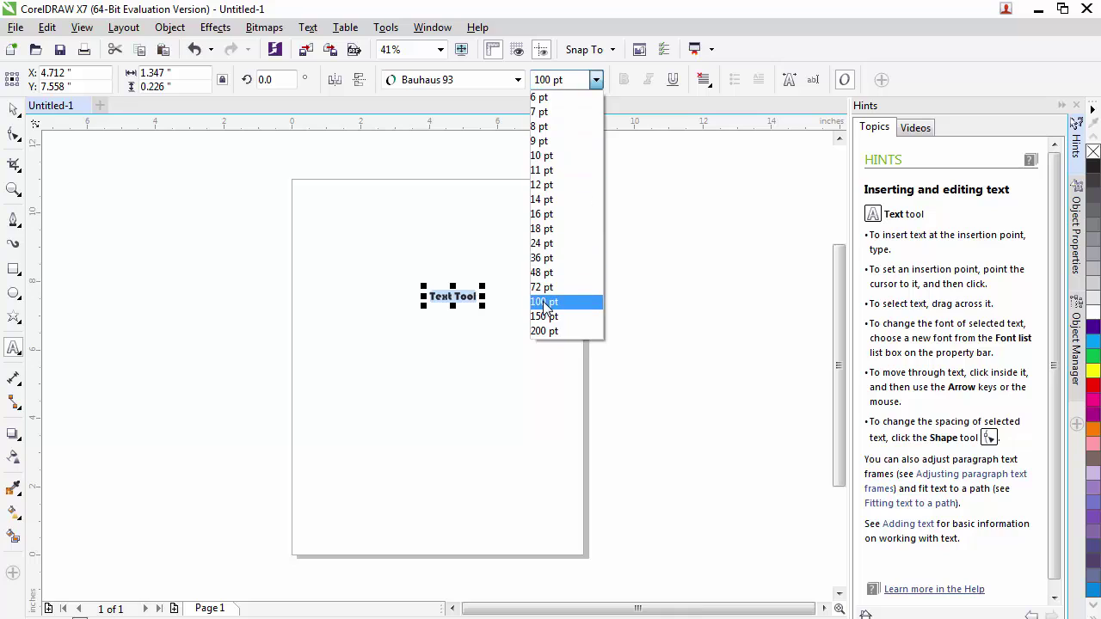
{"action": "left_click", "coordinate": [547, 302]}
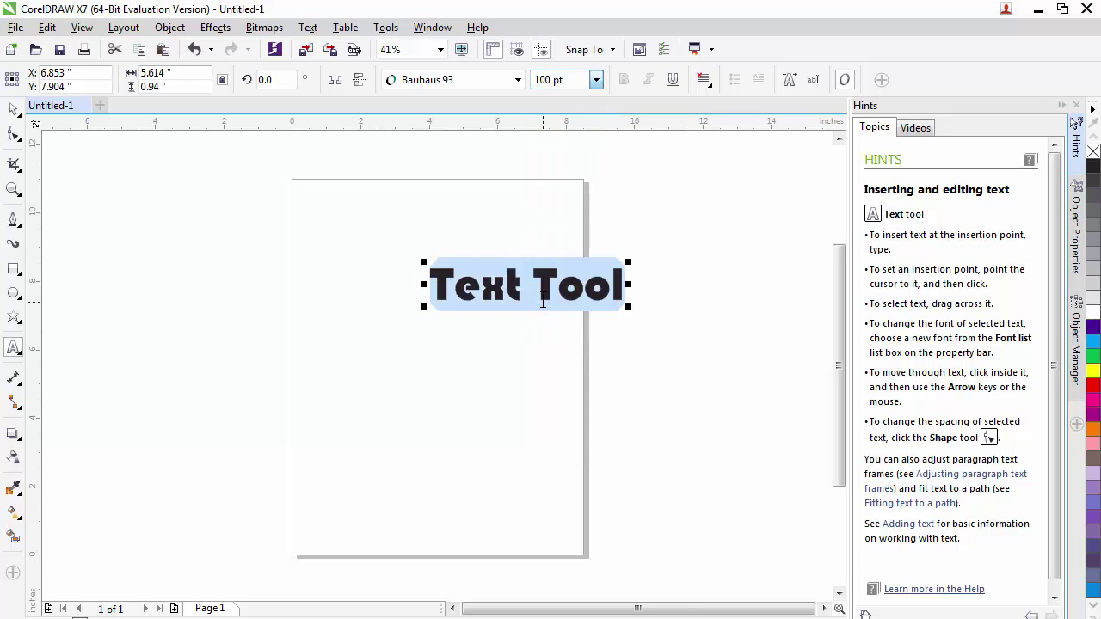
Step: Move the heading up-left and extend it to read 'Text Tool Example', then start a new line
{"action": "left_click", "coordinate": [15, 112]}
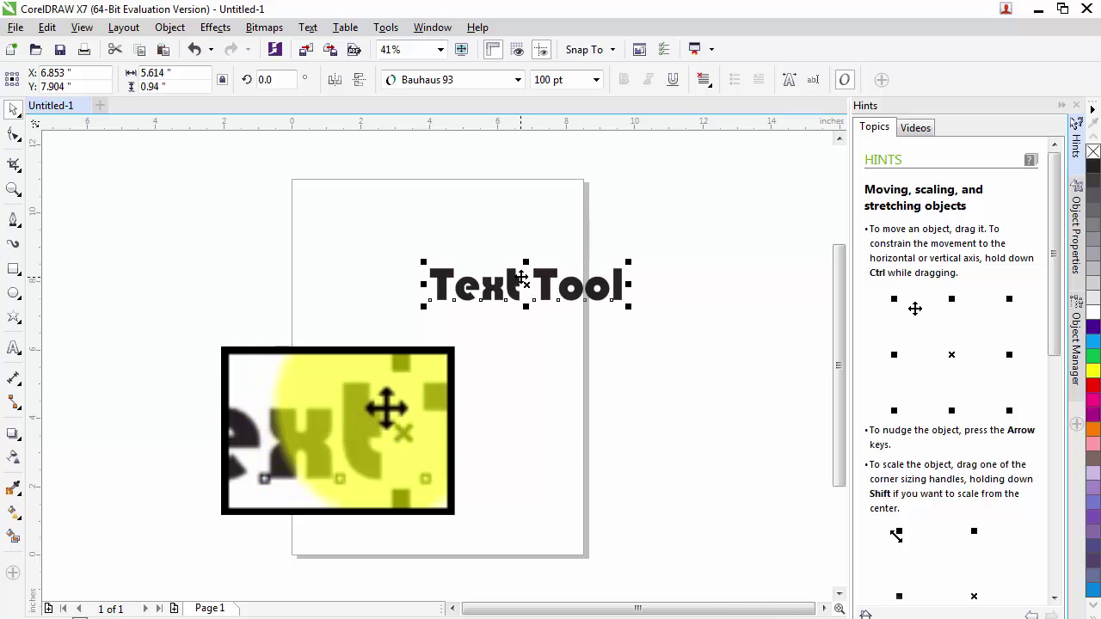
{"action": "left_click_drag", "start_coordinate": [521, 278], "coordinate": [423, 229]}
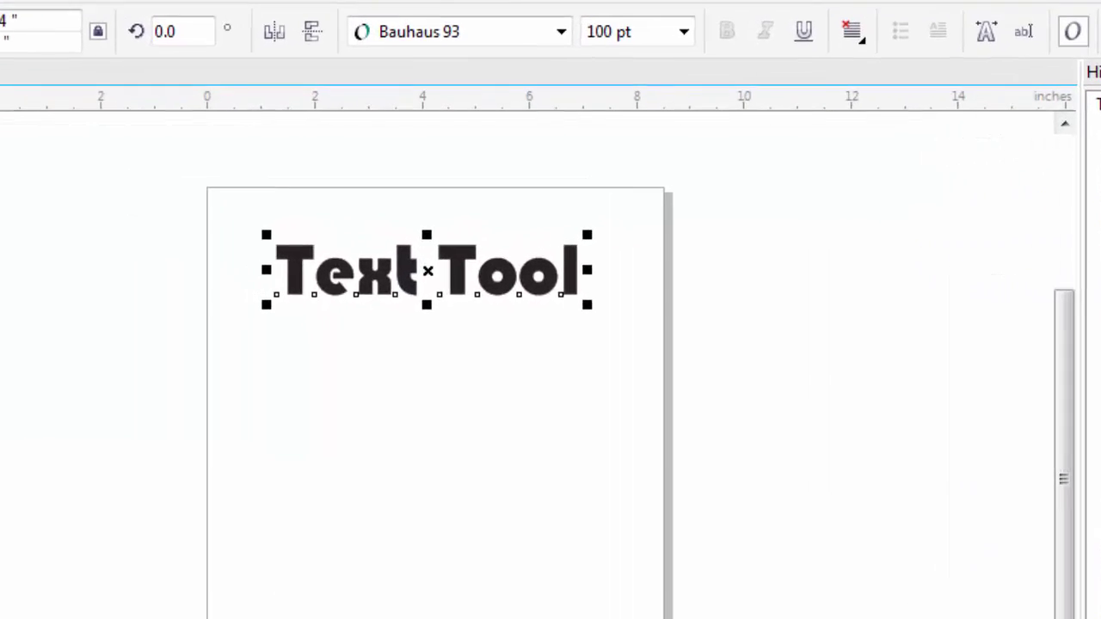
{"action": "left_click", "coordinate": [398, 264]}
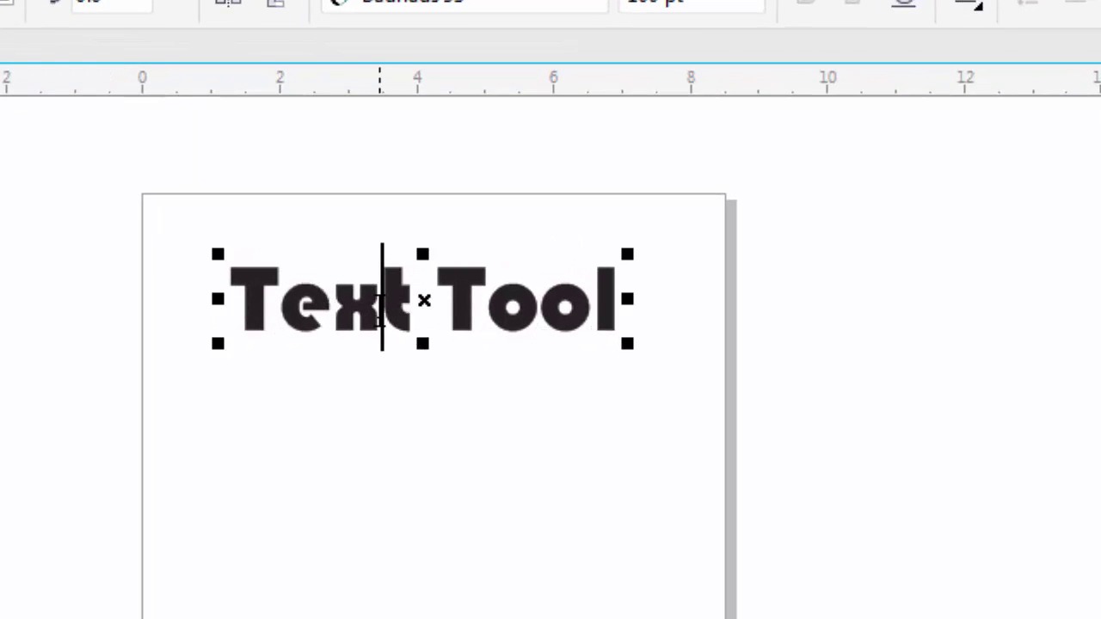
{"action": "left_click_drag", "start_coordinate": [384, 334], "coordinate": [593, 340]}
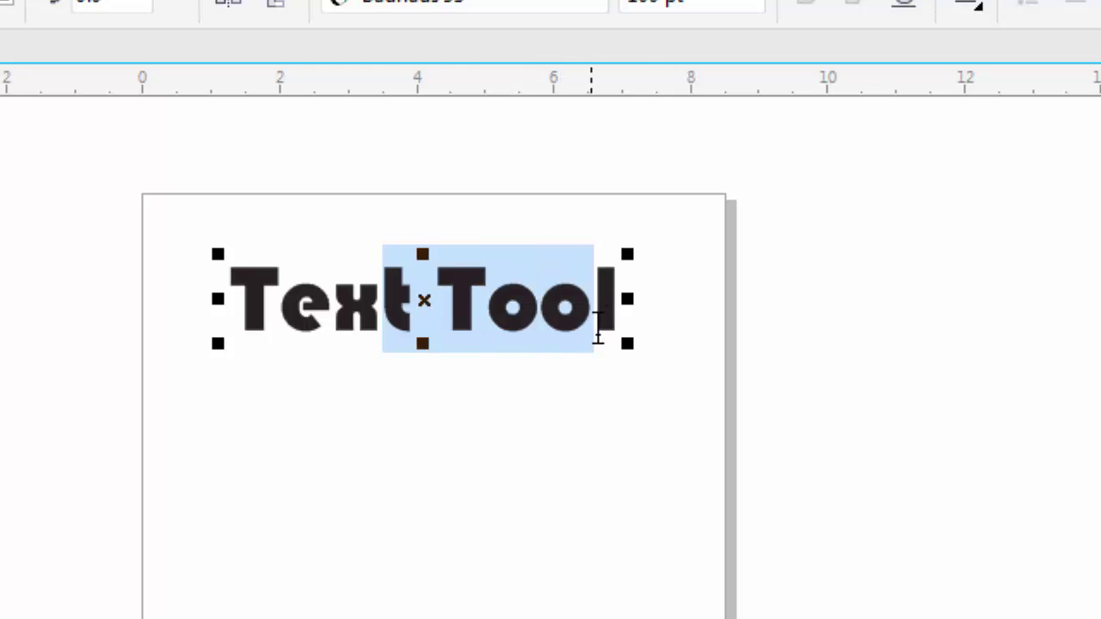
{"action": "left_click", "coordinate": [618, 308]}
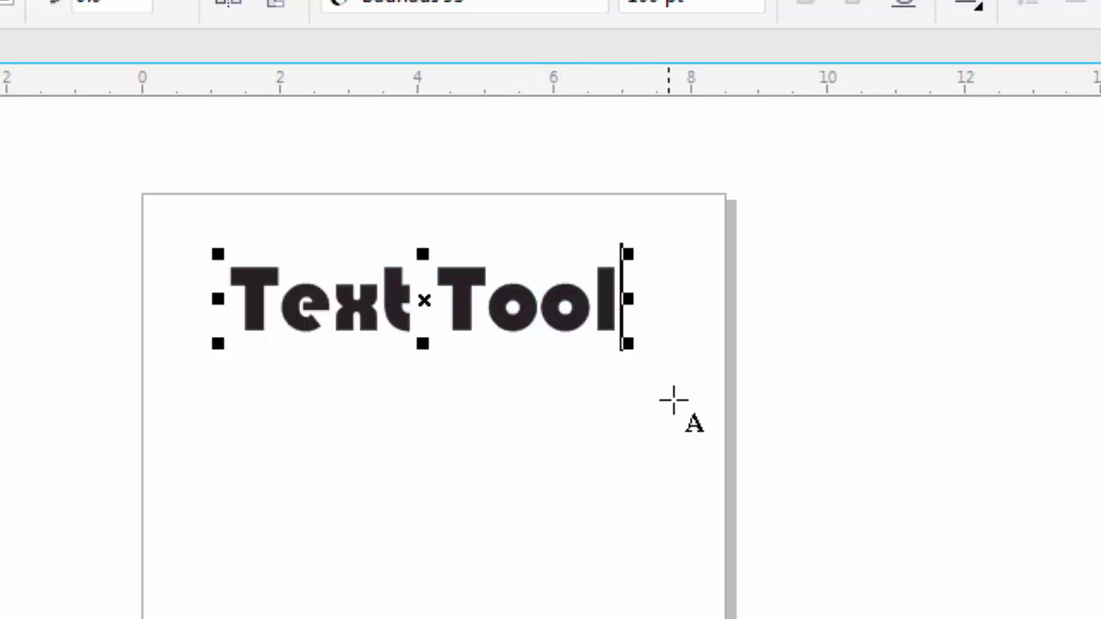
{"action": "type", "text": "Example"}
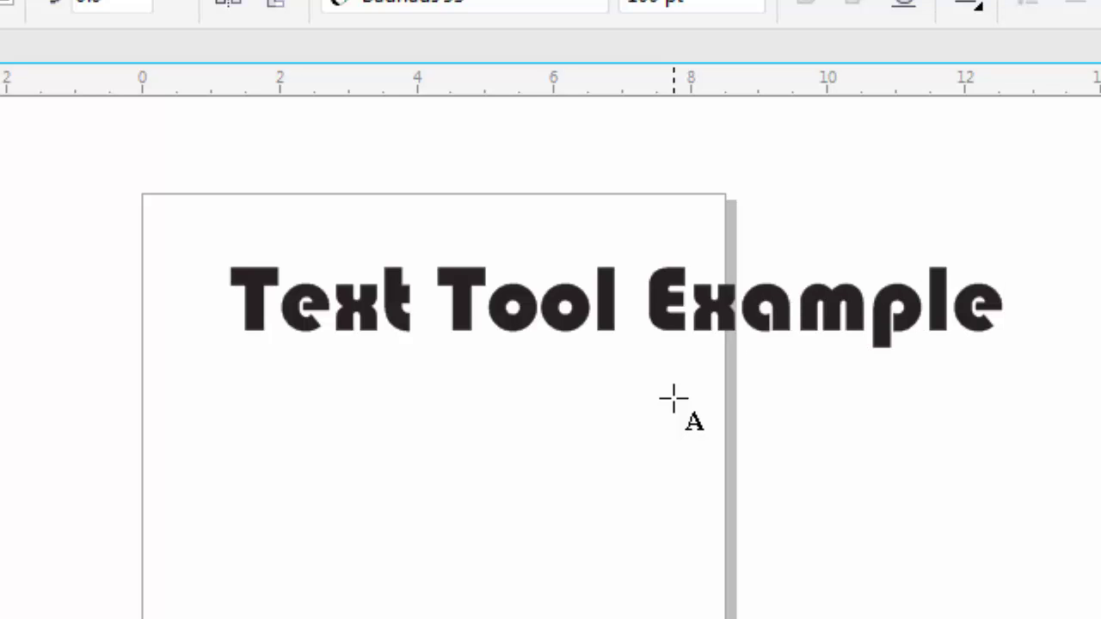
{"action": "key", "text": "Return"}
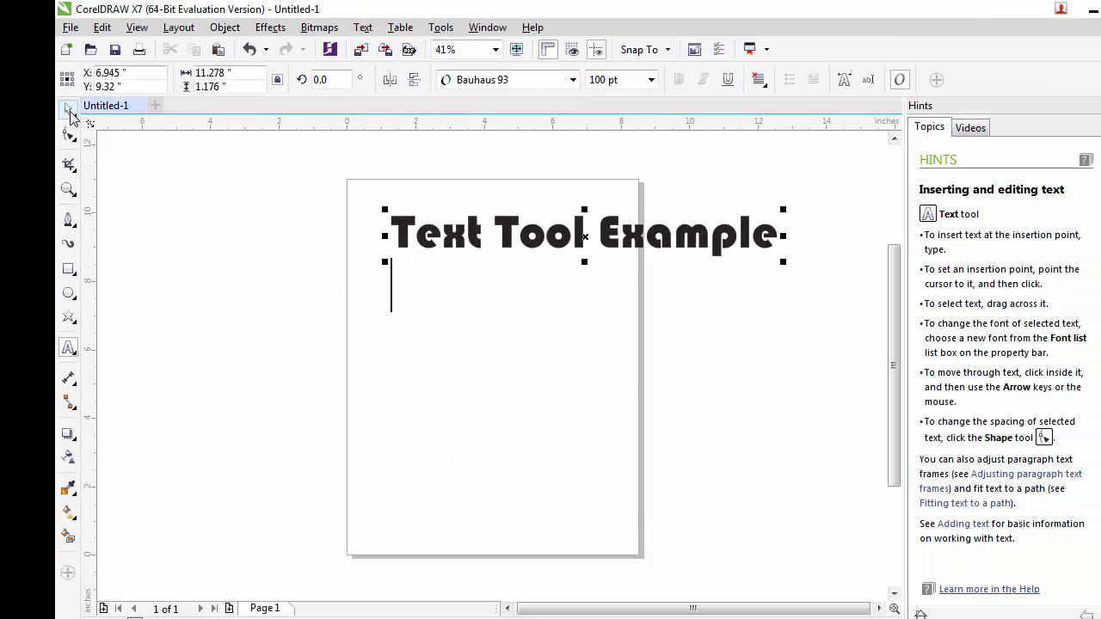
Step: Deselect the heading, then select the hook-shaped curve and nudge it slightly down and right
{"action": "left_click", "coordinate": [69, 110]}
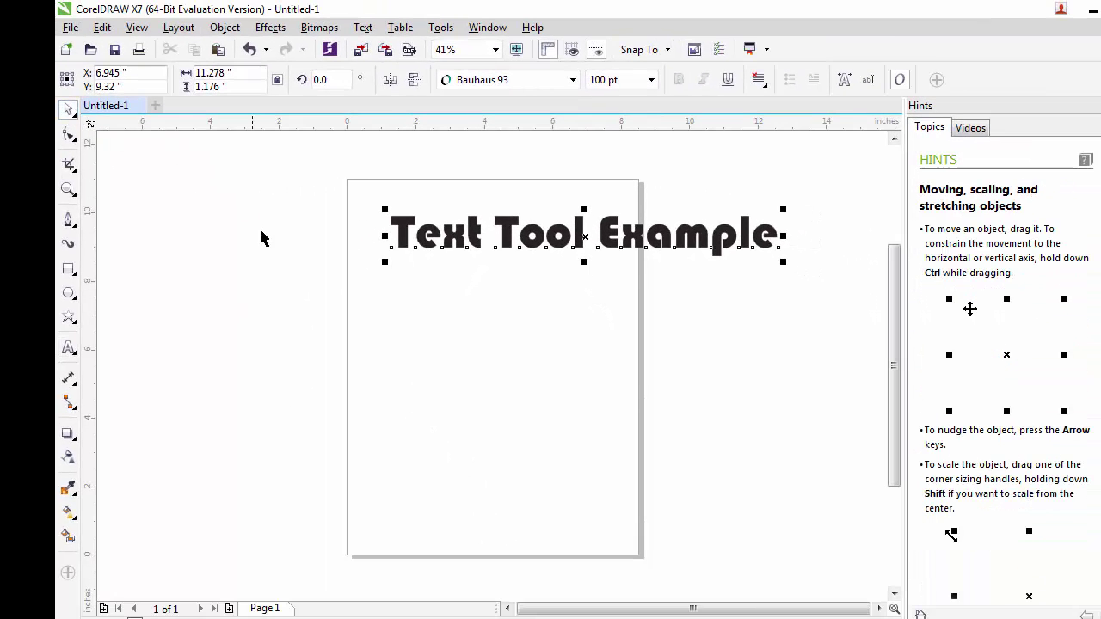
{"action": "left_click", "coordinate": [203, 254]}
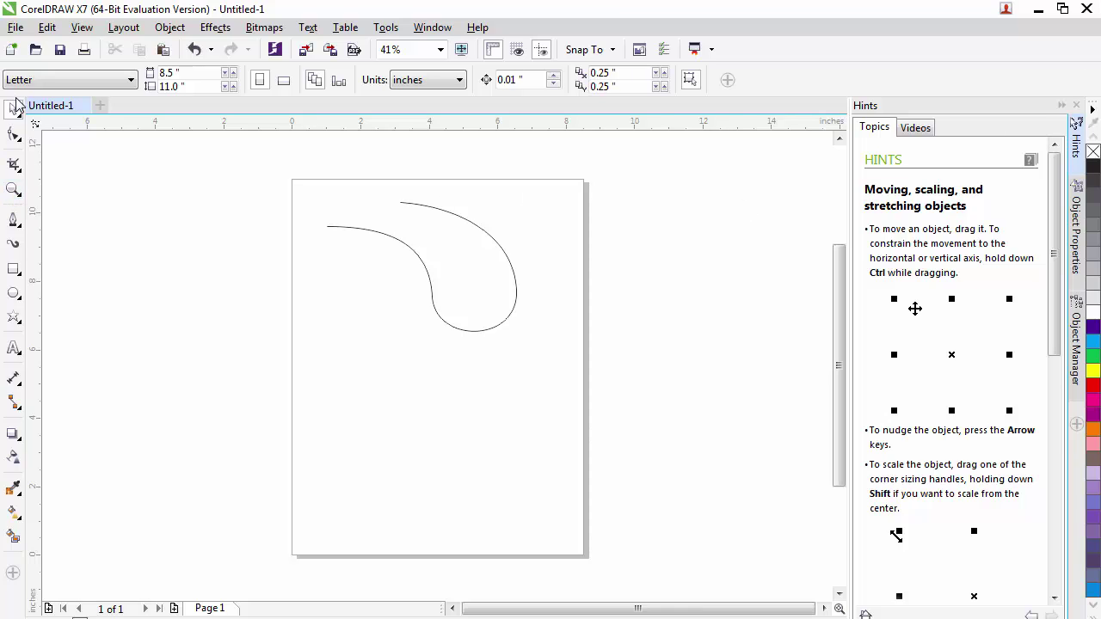
{"action": "left_click", "coordinate": [412, 256]}
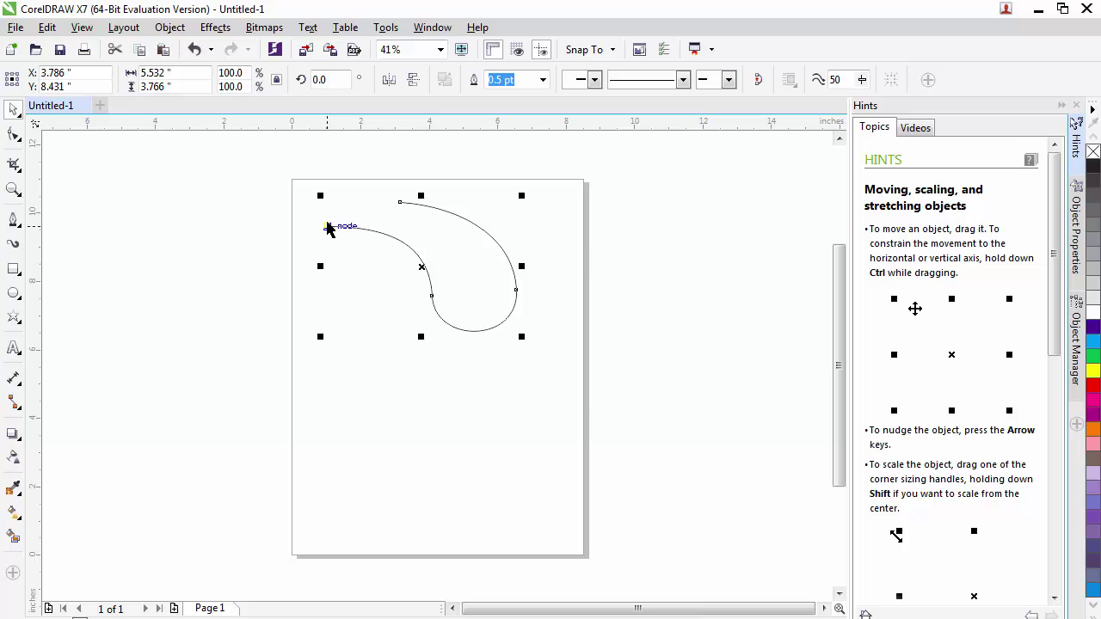
{"action": "left_click_drag", "start_coordinate": [327, 230], "coordinate": [346, 248]}
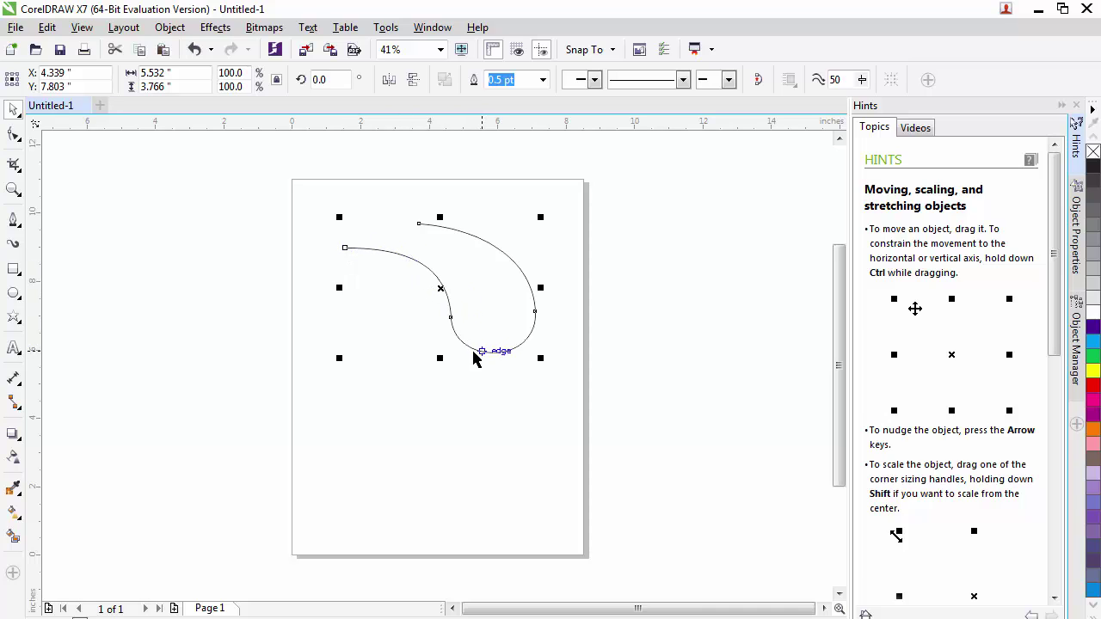
Step: With the Shape tool, swing the middle node's handles and pull the left arm down into an S-bend
{"action": "left_click", "coordinate": [21, 140]}
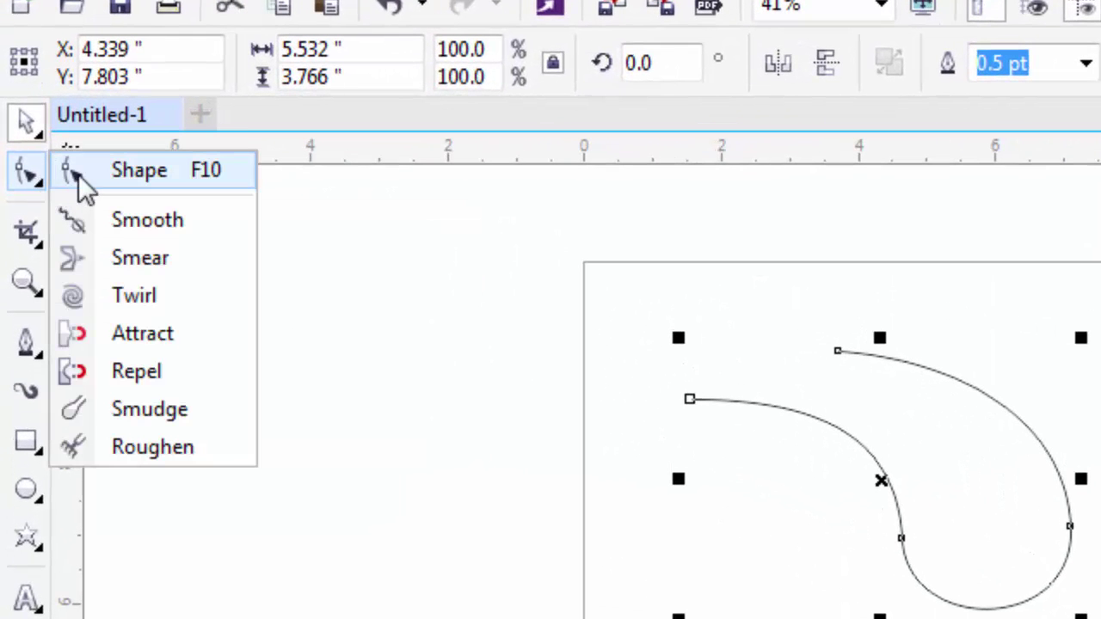
{"action": "left_click", "coordinate": [144, 168]}
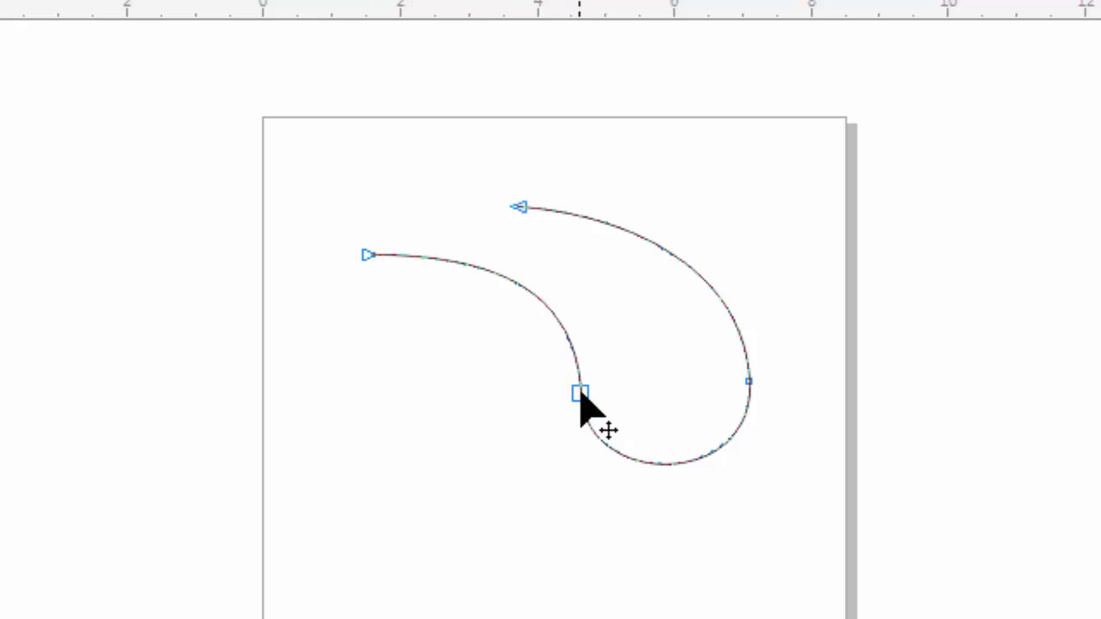
{"action": "left_click", "coordinate": [579, 395]}
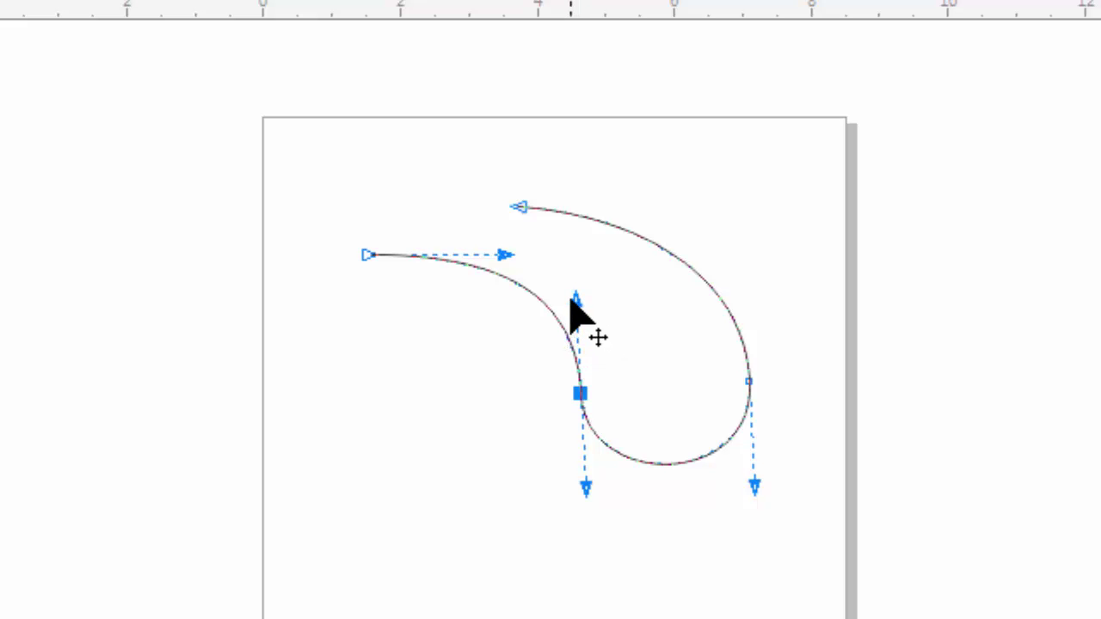
{"action": "left_click_drag", "start_coordinate": [576, 298], "coordinate": [702, 324]}
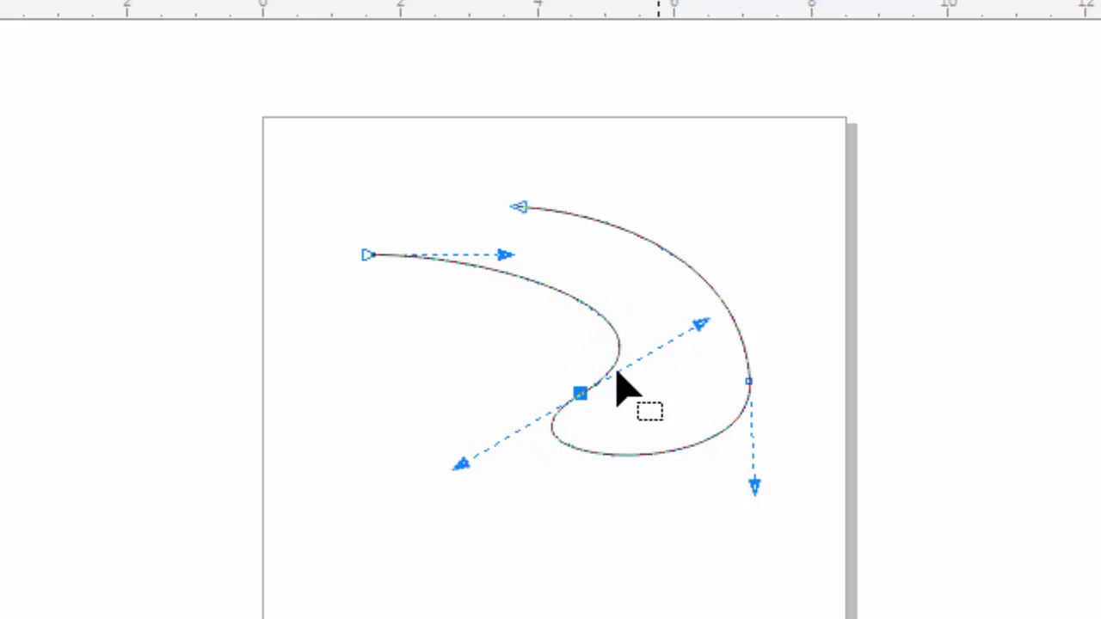
{"action": "left_click_drag", "start_coordinate": [459, 464], "coordinate": [556, 506]}
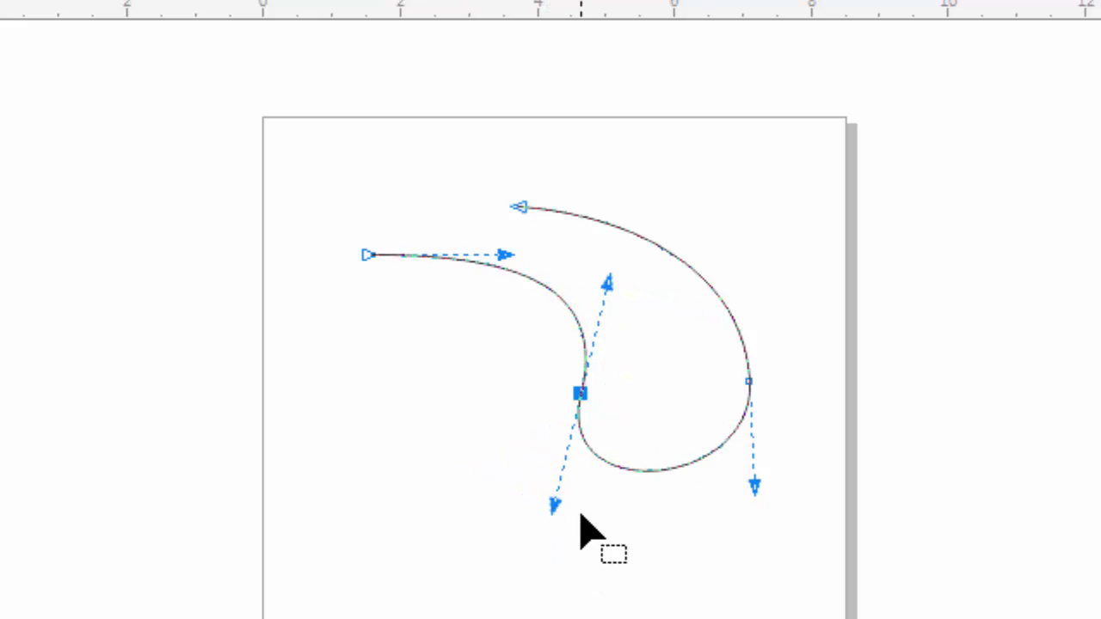
{"action": "left_click", "coordinate": [514, 272]}
{"action": "left_click_drag", "start_coordinate": [513, 268], "coordinate": [507, 361]}
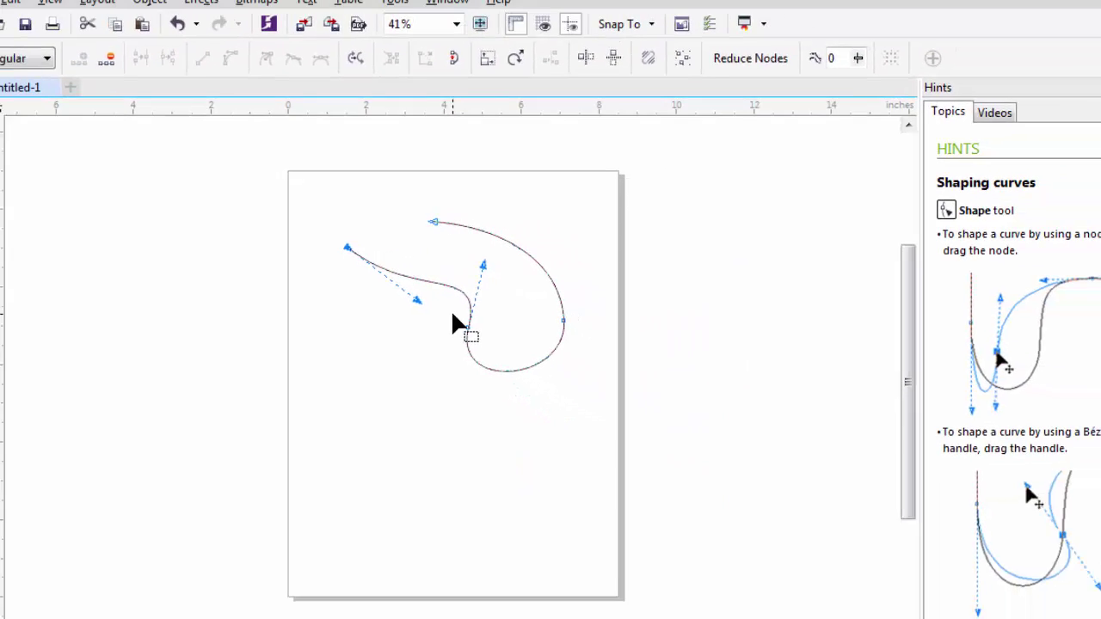
Step: Reselect the node joining the left arm and hook, and nudge its upper handle down slightly
{"action": "left_click", "coordinate": [221, 125]}
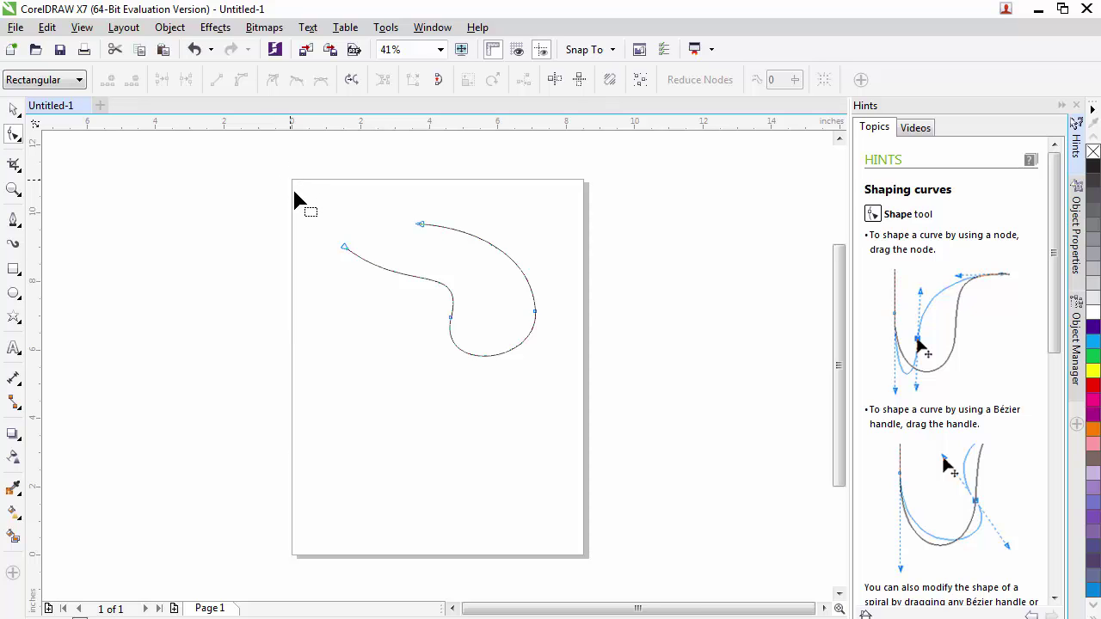
{"action": "left_click", "coordinate": [450, 319]}
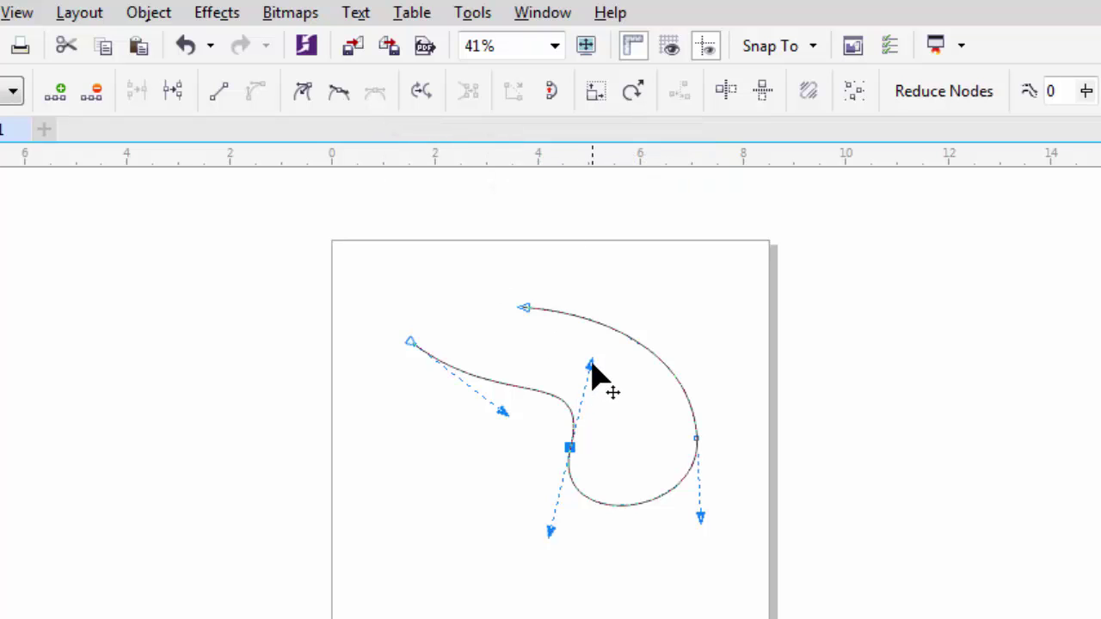
{"action": "mouse_move", "coordinate": [589, 365]}
{"action": "left_mouse_down"}
{"action": "mouse_move", "coordinate": [580, 418]}
{"action": "mouse_move", "coordinate": [592, 373]}
{"action": "left_mouse_up"}
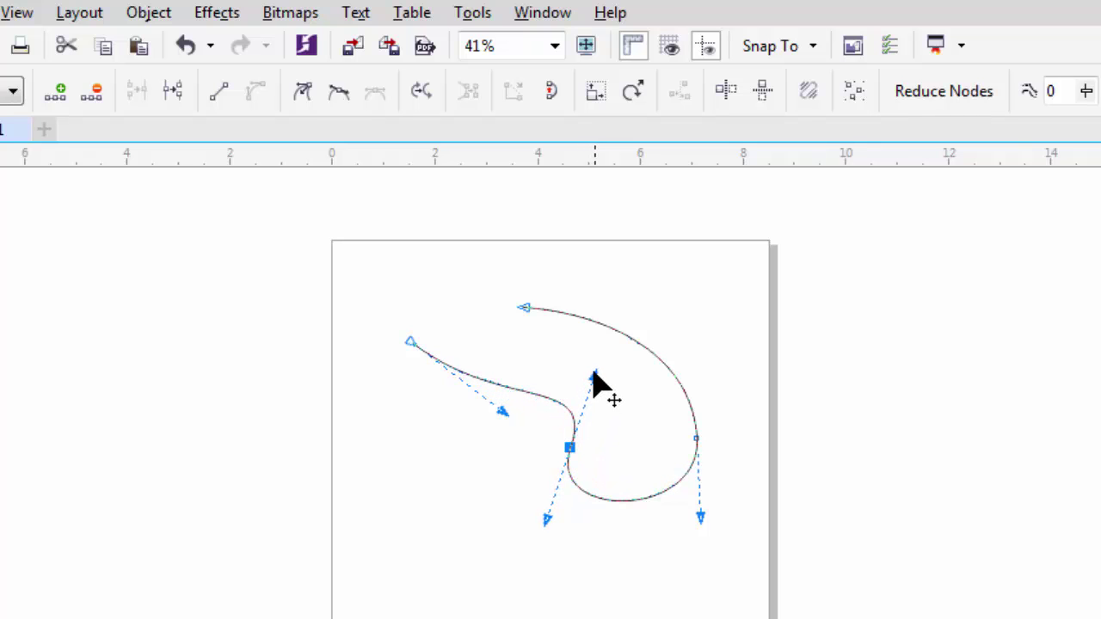
Step: Make the middle node smooth and stretch its handles down-left to deepen the hook
{"action": "left_click", "coordinate": [339, 92]}
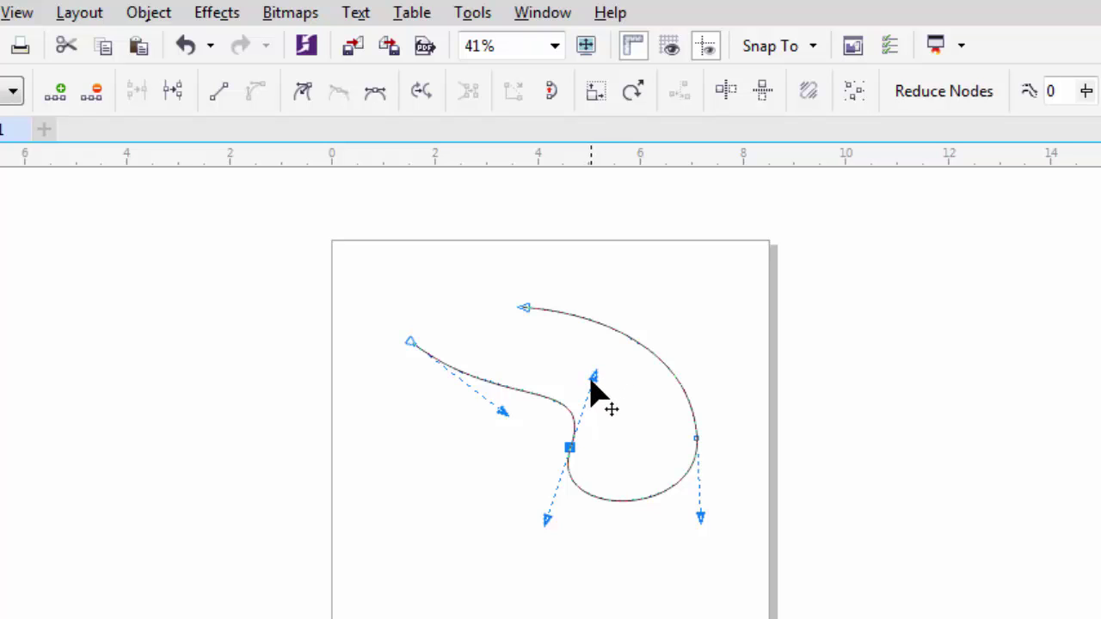
{"action": "left_click_drag", "start_coordinate": [593, 376], "coordinate": [586, 402]}
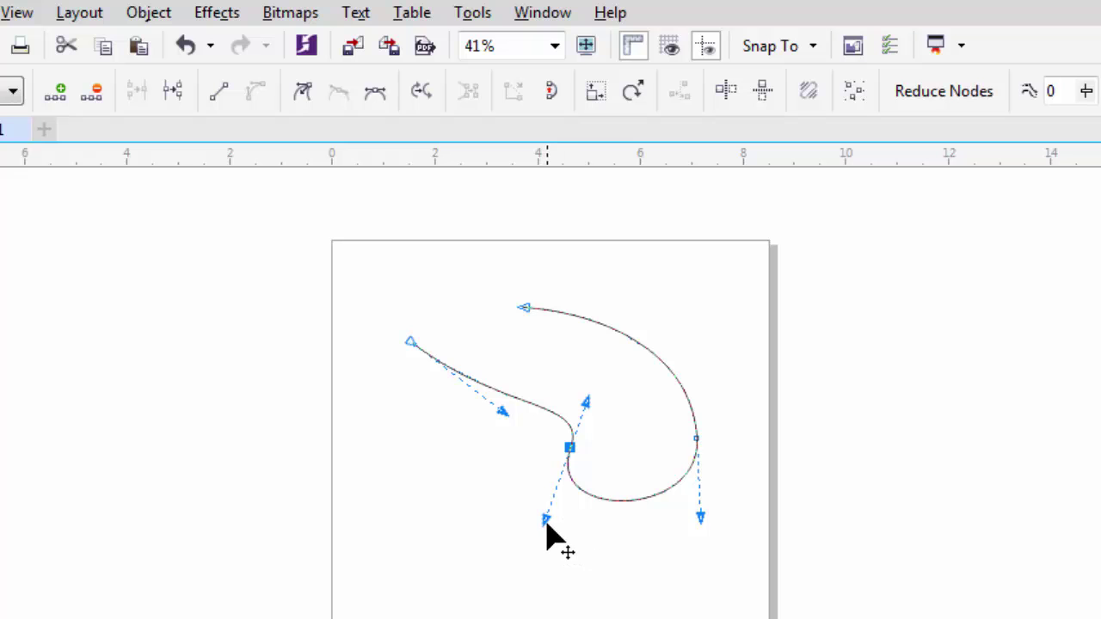
{"action": "left_click_drag", "start_coordinate": [545, 521], "coordinate": [515, 608]}
{"action": "left_click_drag", "start_coordinate": [505, 551], "coordinate": [501, 603]}
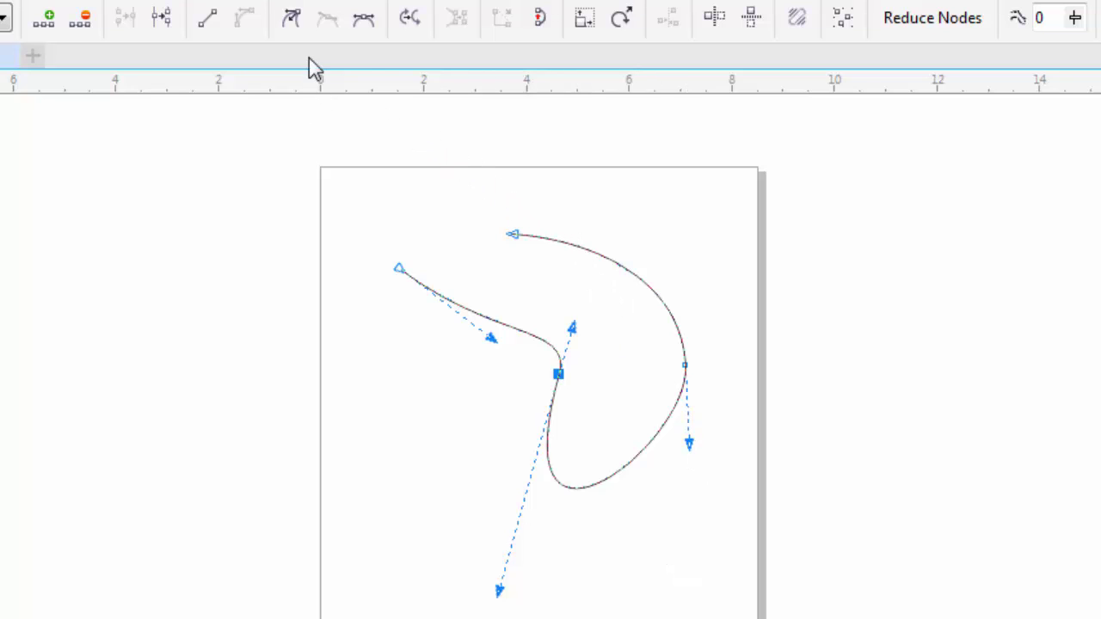
Step: Convert the node to a cusp and angle each handle independently into a sharp looped corner
{"action": "left_click", "coordinate": [291, 18]}
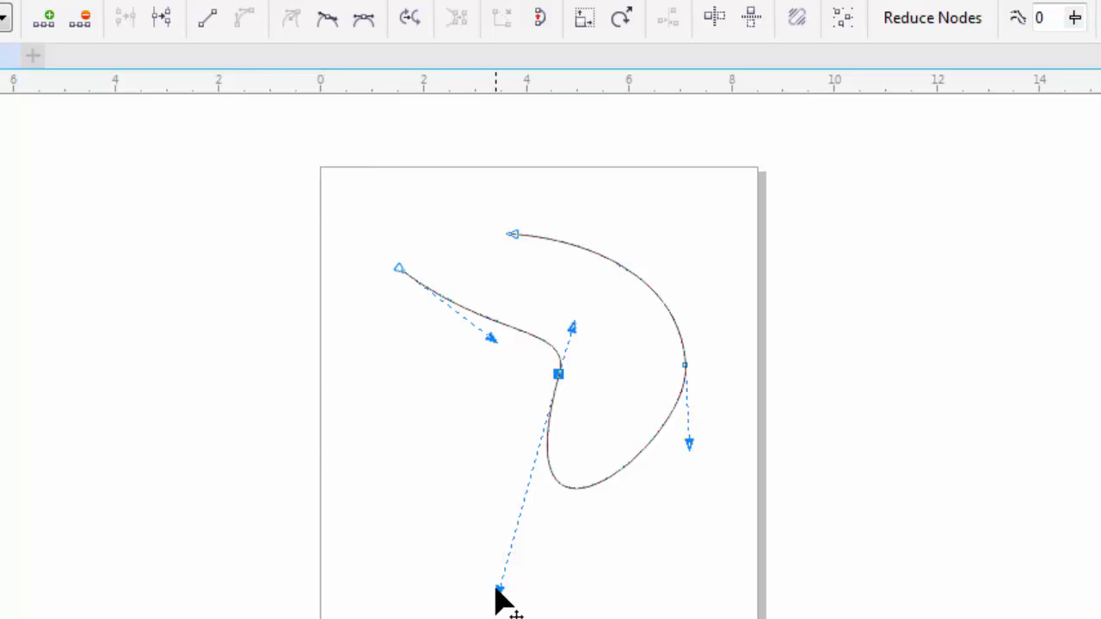
{"action": "left_click_drag", "start_coordinate": [497, 589], "coordinate": [424, 363]}
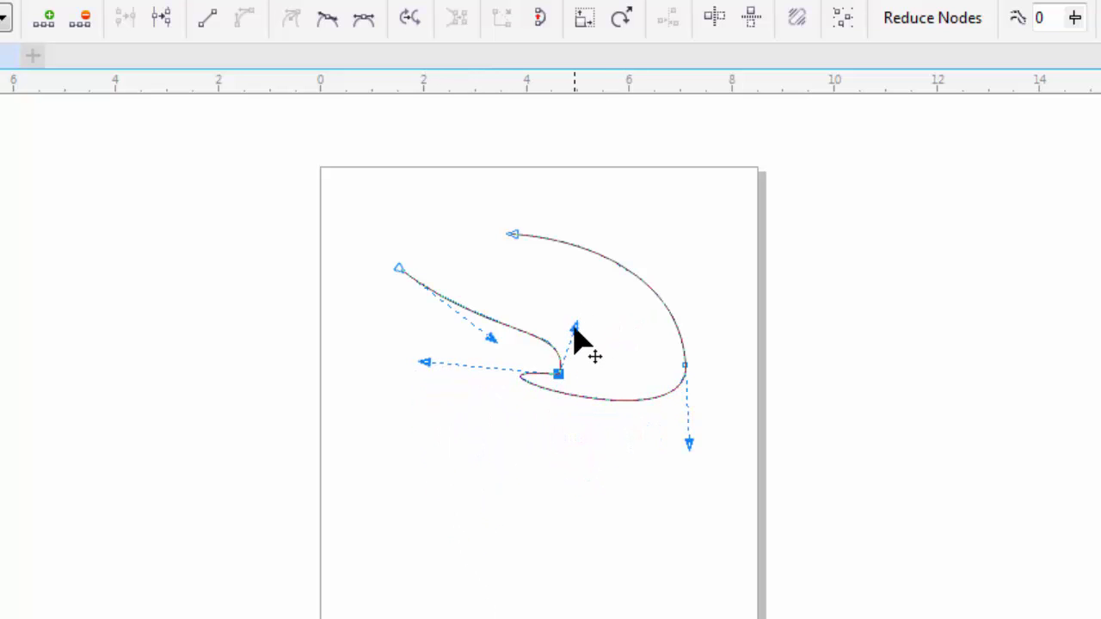
{"action": "left_click_drag", "start_coordinate": [573, 328], "coordinate": [538, 296]}
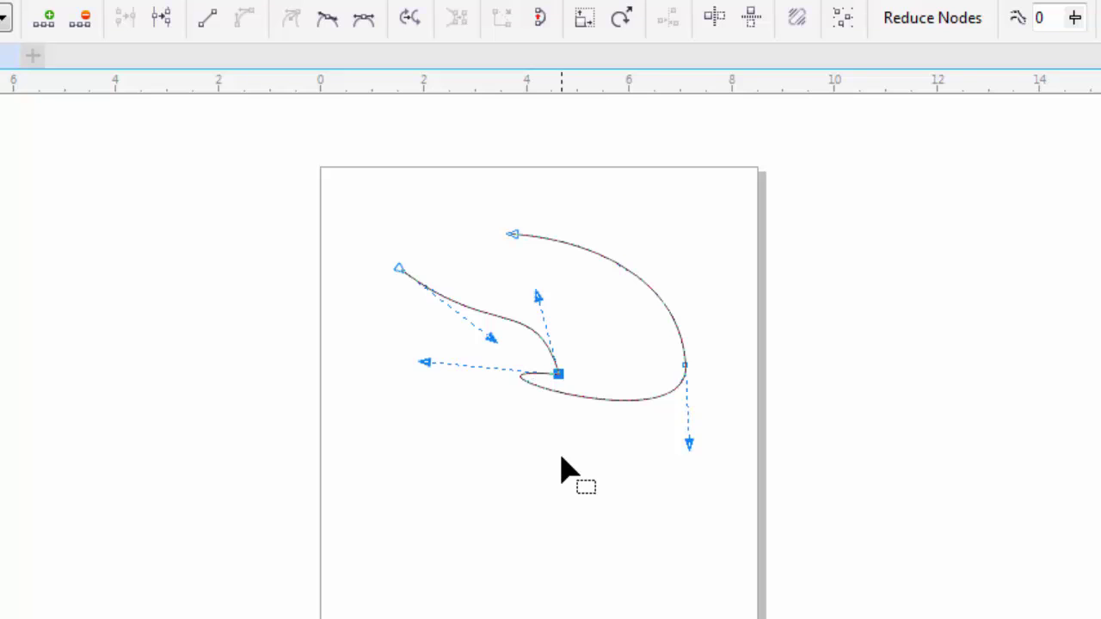